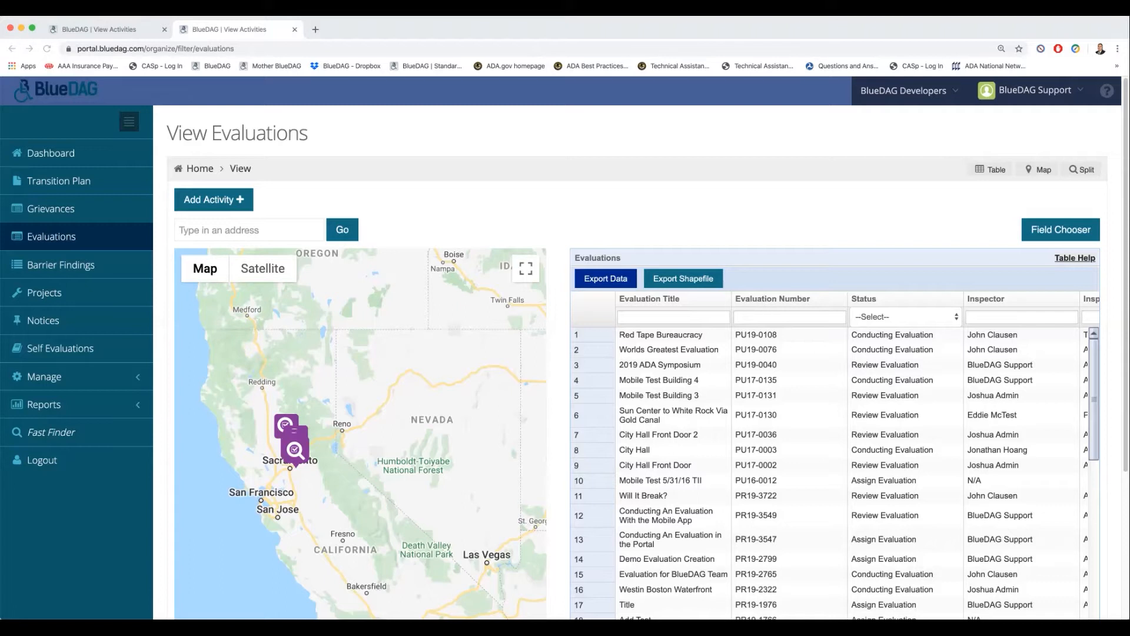
- Open the 2019 ADA Symposium evaluation from the evaluations list and view its uploaded documents
click(660, 365)
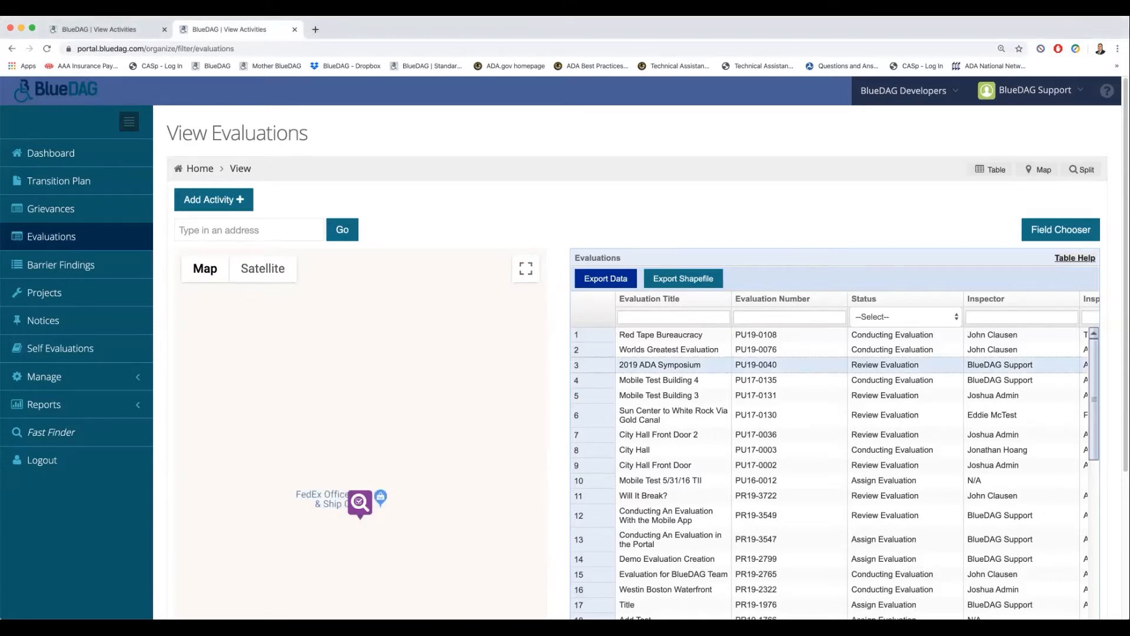
double_click(660, 365)
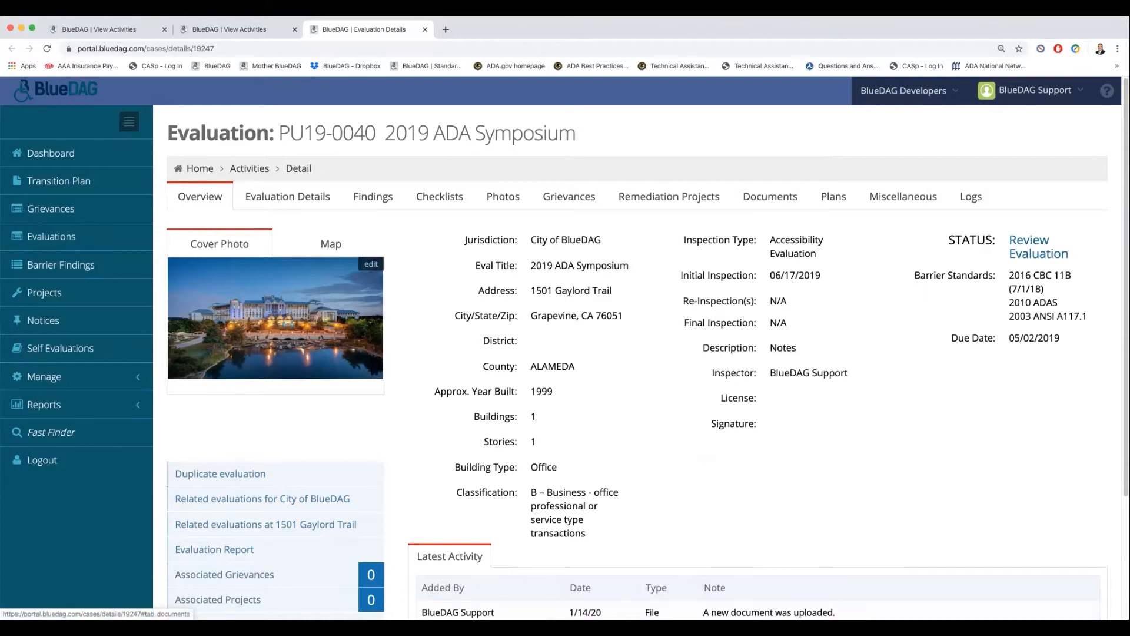
click(770, 196)
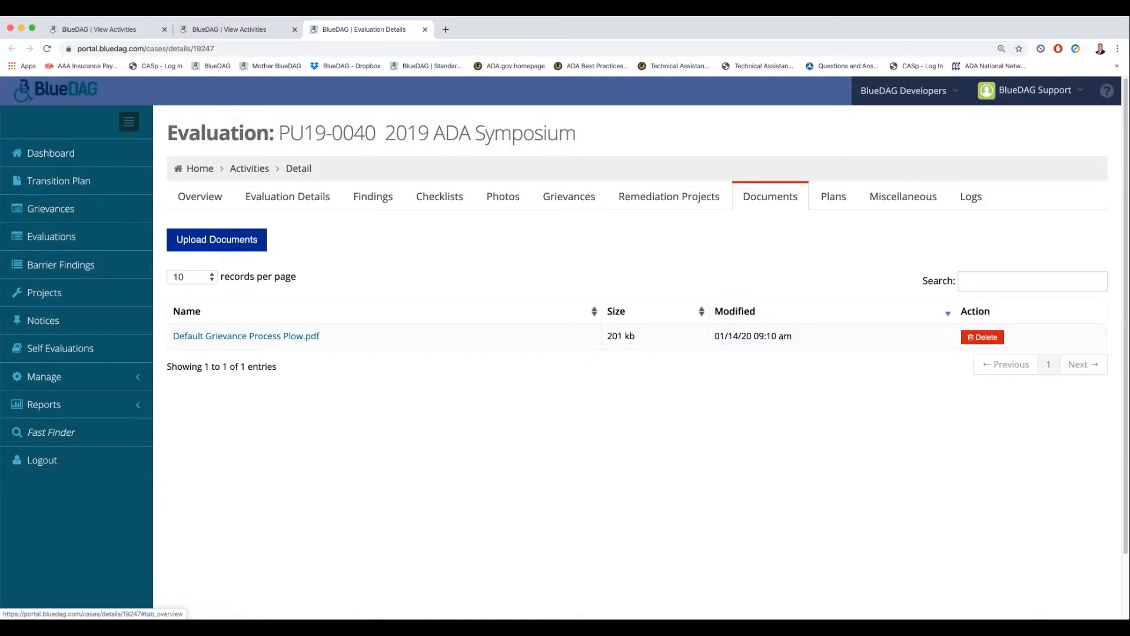
- Start an evaluation report from the evaluation's overview and set the report subtitle to Texas
click(199, 196)
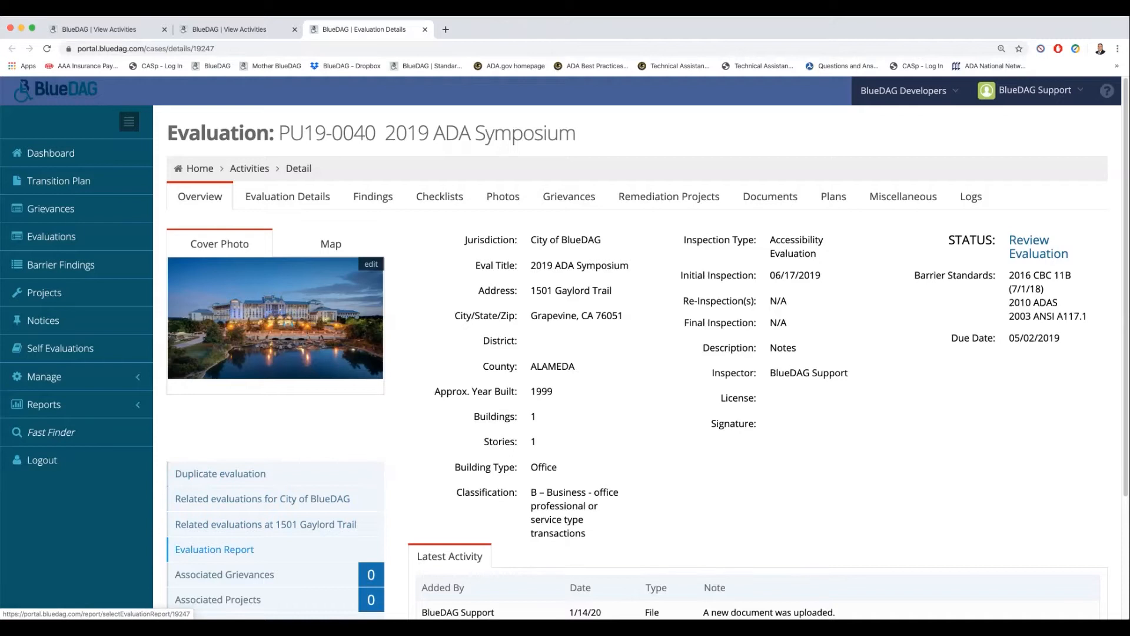
click(214, 548)
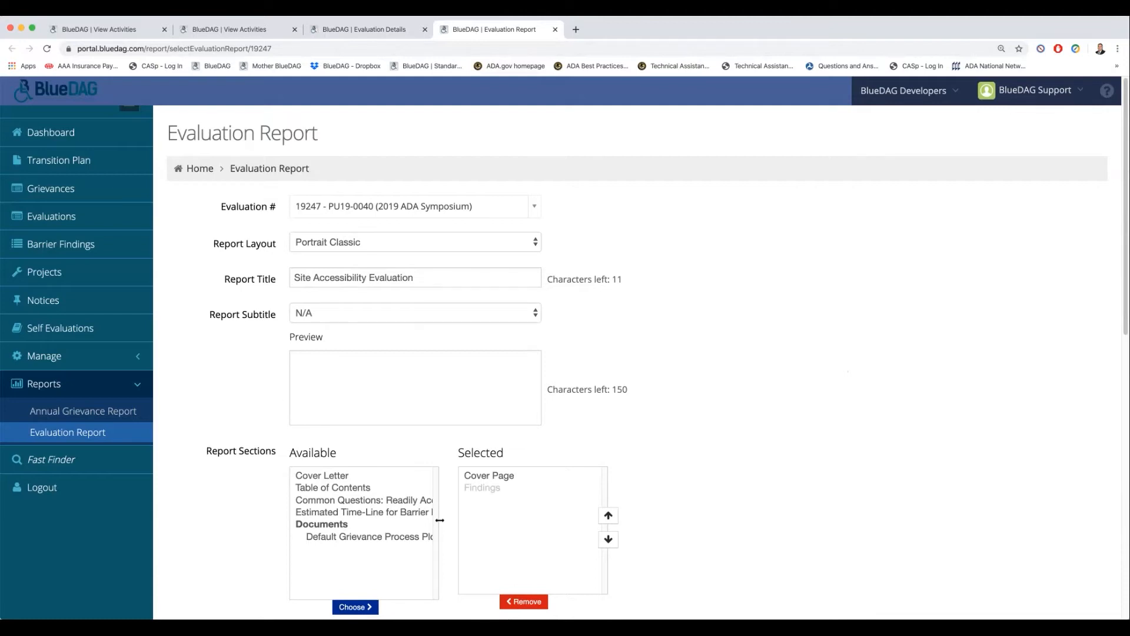
click(415, 312)
key(Down)
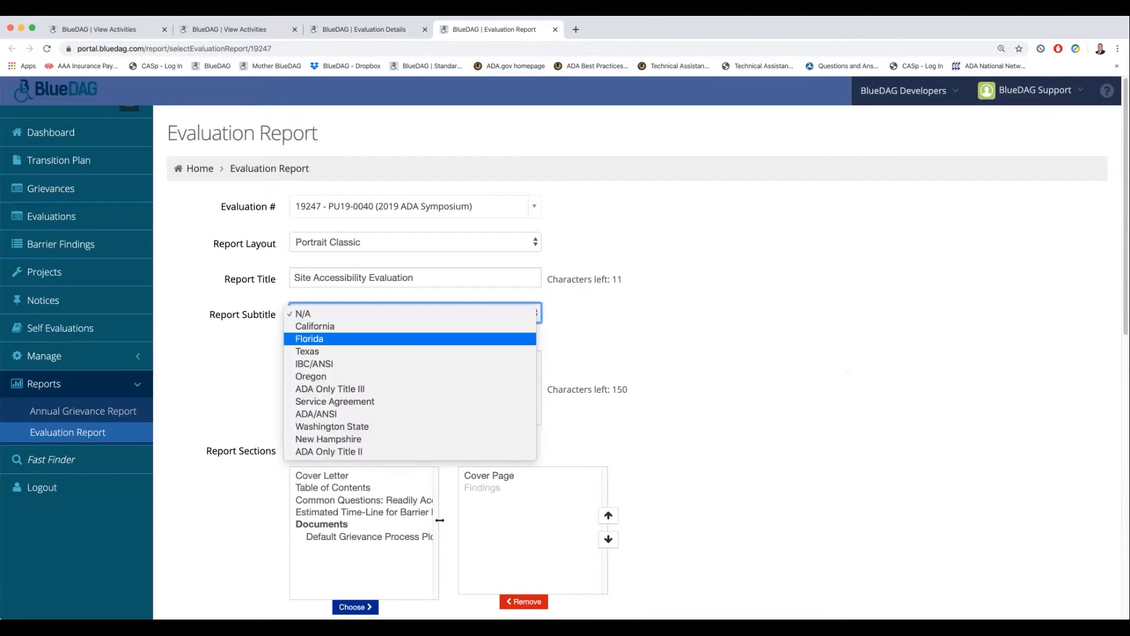
key(Down)
key(Return)
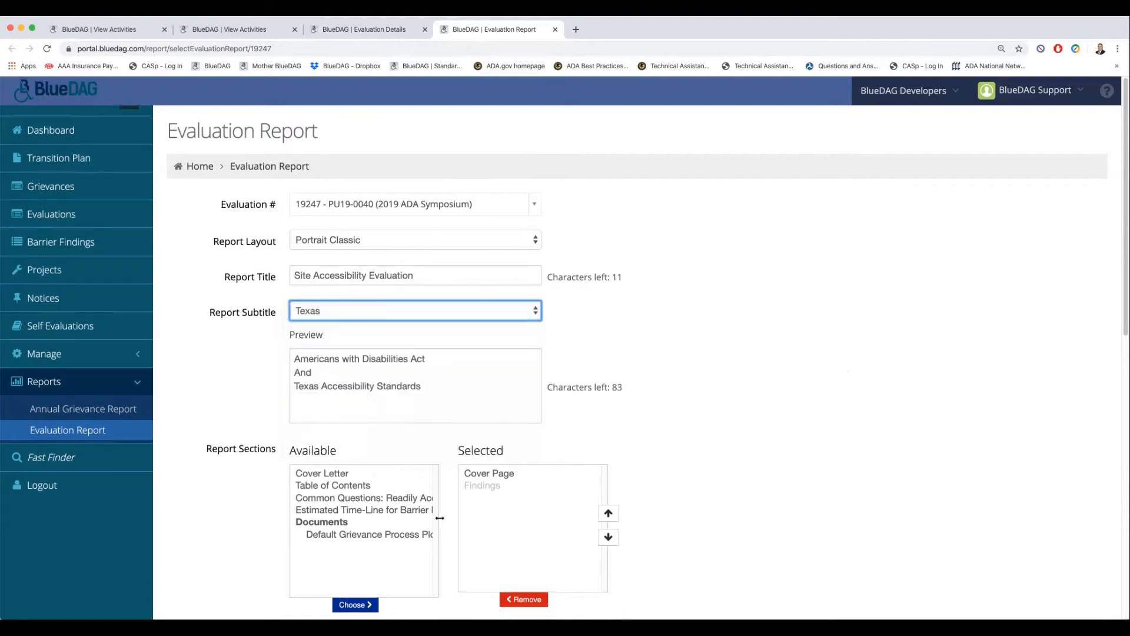
- Add Cover Letter and Table of Contents to the selected report sections
scroll(440, 519, down, 1)
scroll(440, 484, down, 3)
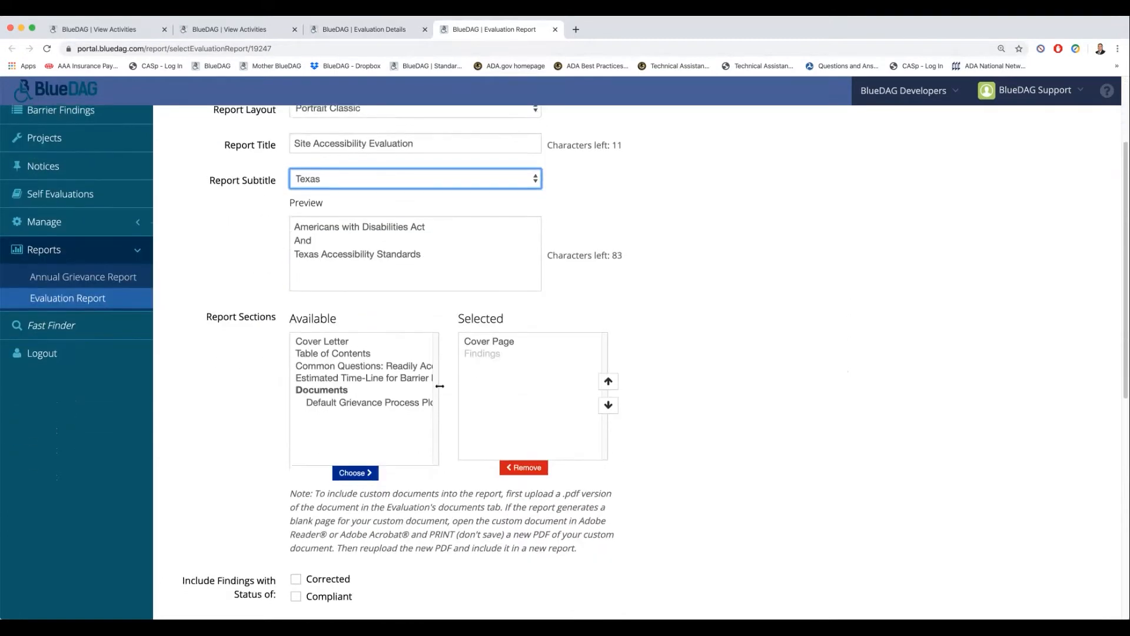
scroll(439, 370, down, 1)
click(321, 282)
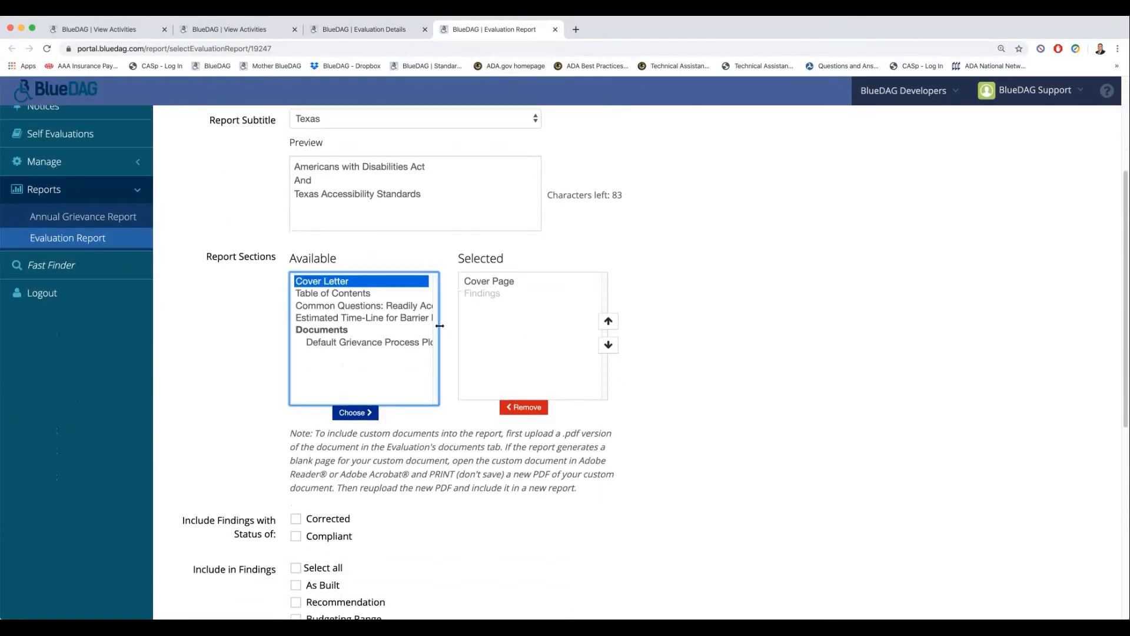
click(354, 412)
click(333, 281)
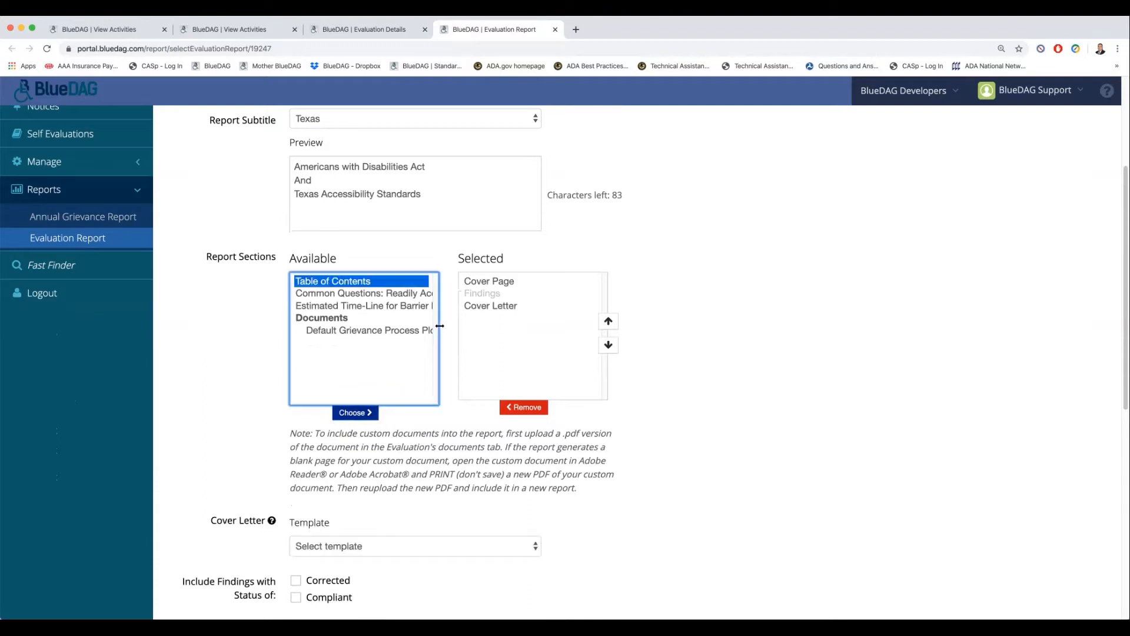
click(355, 413)
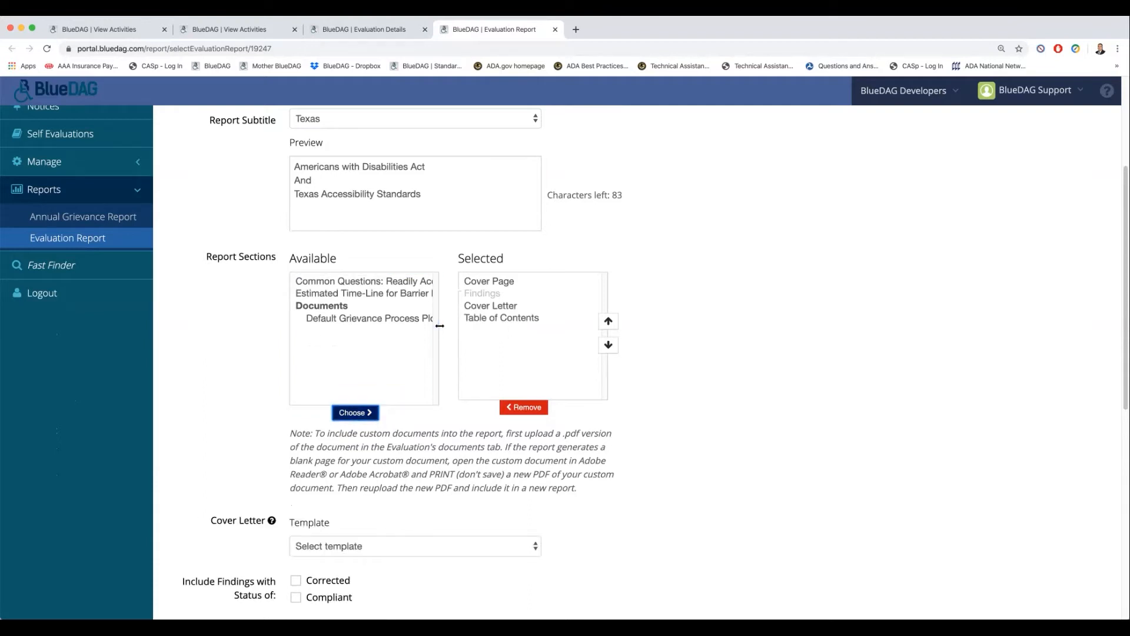
- Add the uploaded Default Grievance Process Plow document to the selected report sections
click(367, 318)
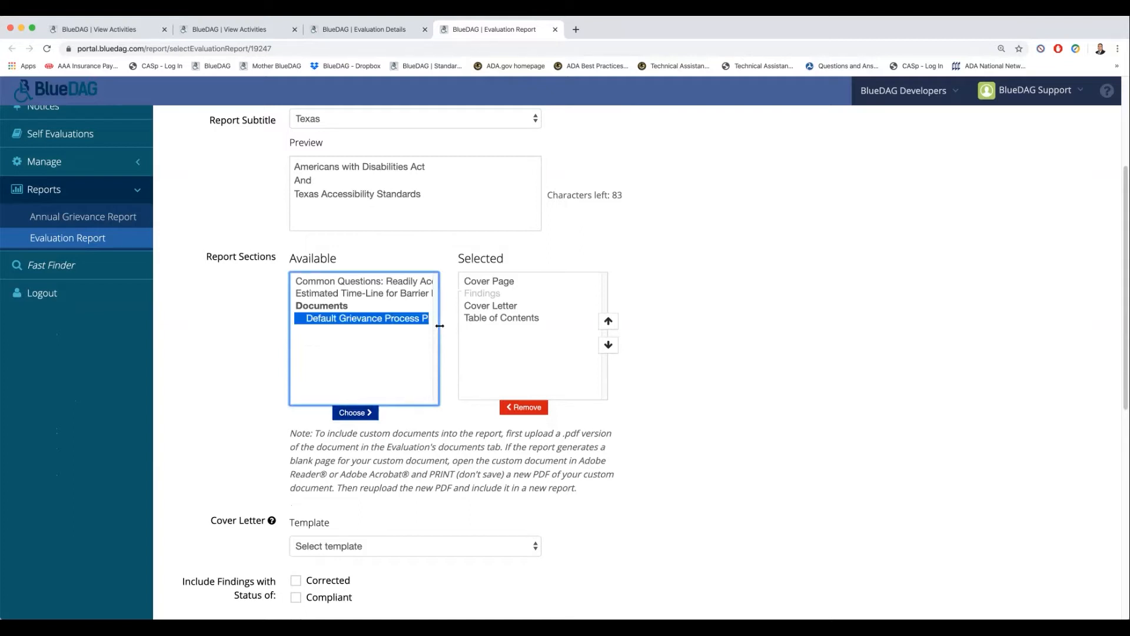
click(440, 326)
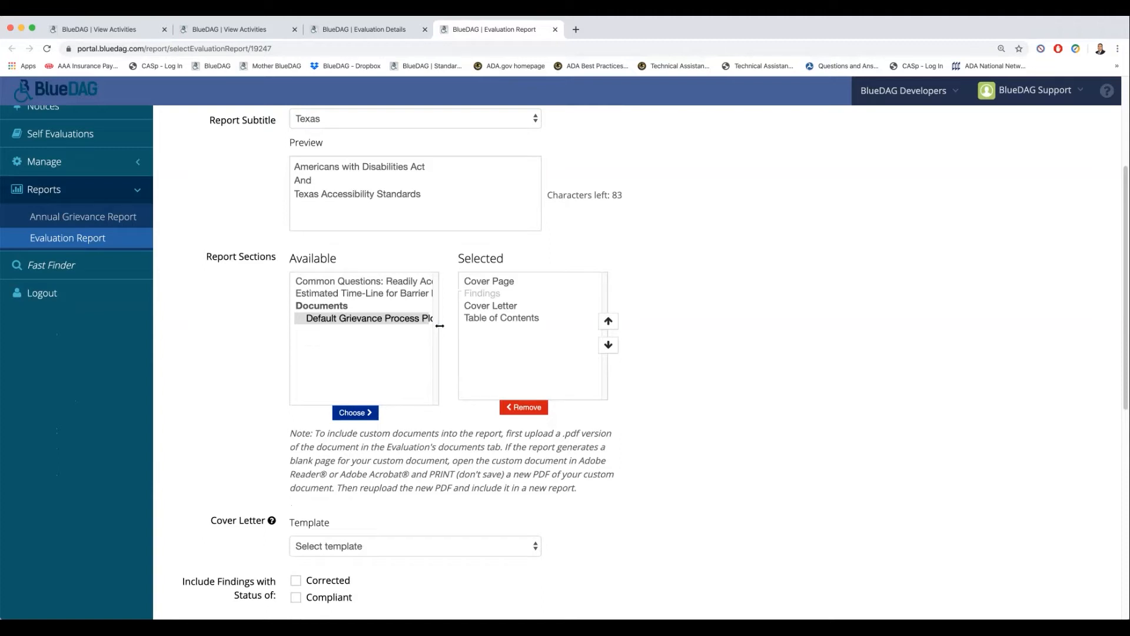
click(366, 319)
click(355, 413)
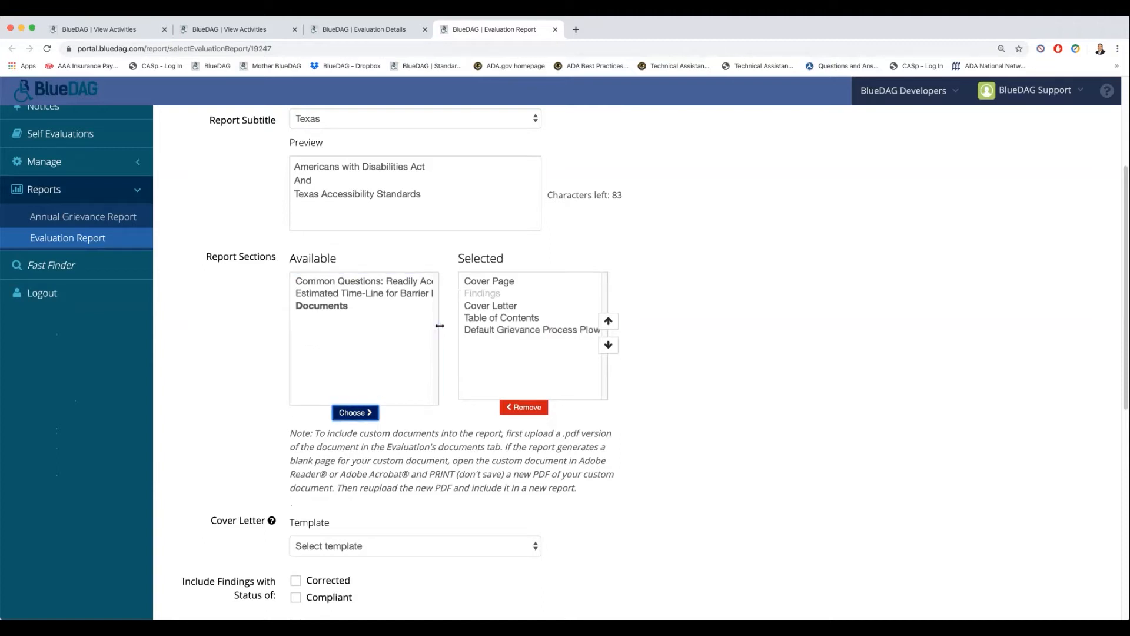
- Reorder the selected report sections so Cover Letter and Table of Contents come before Findings
click(490, 306)
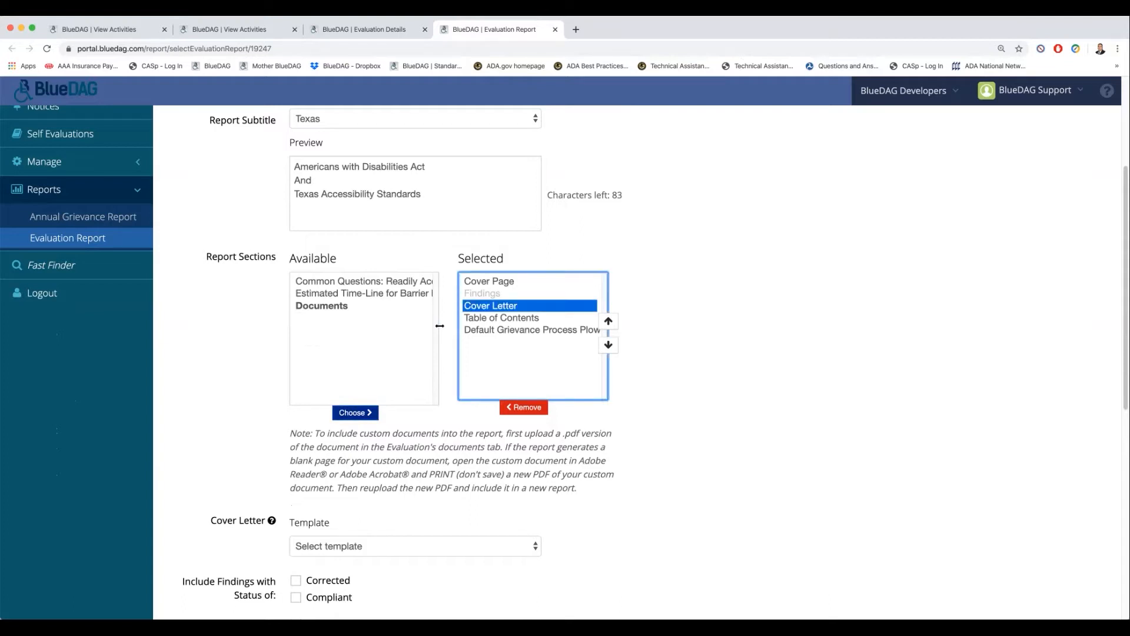
click(607, 321)
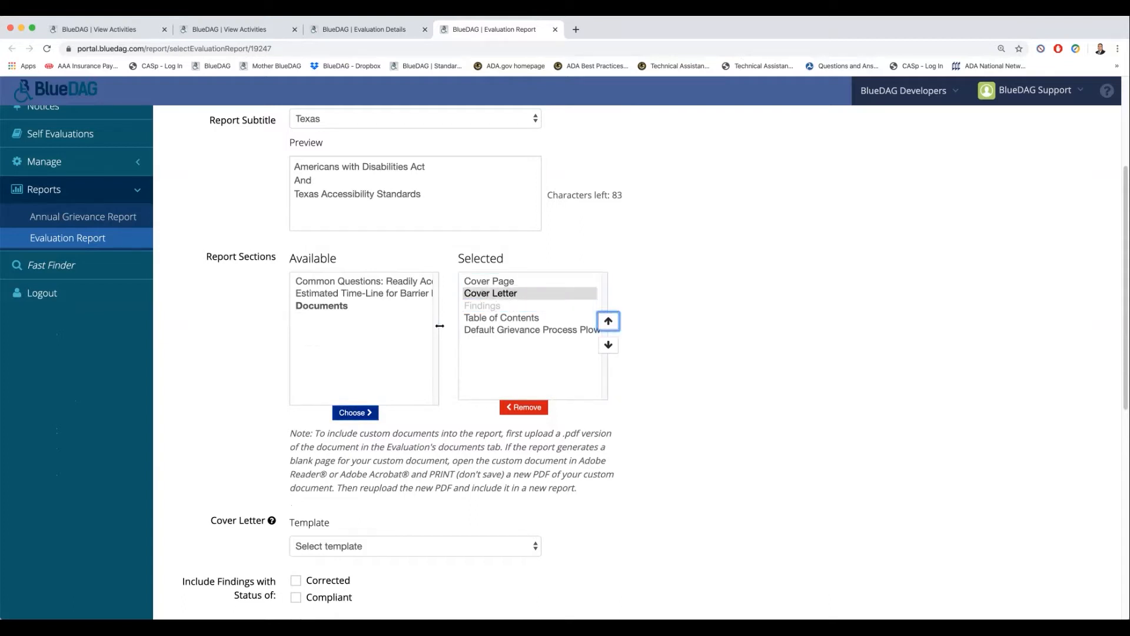
click(501, 318)
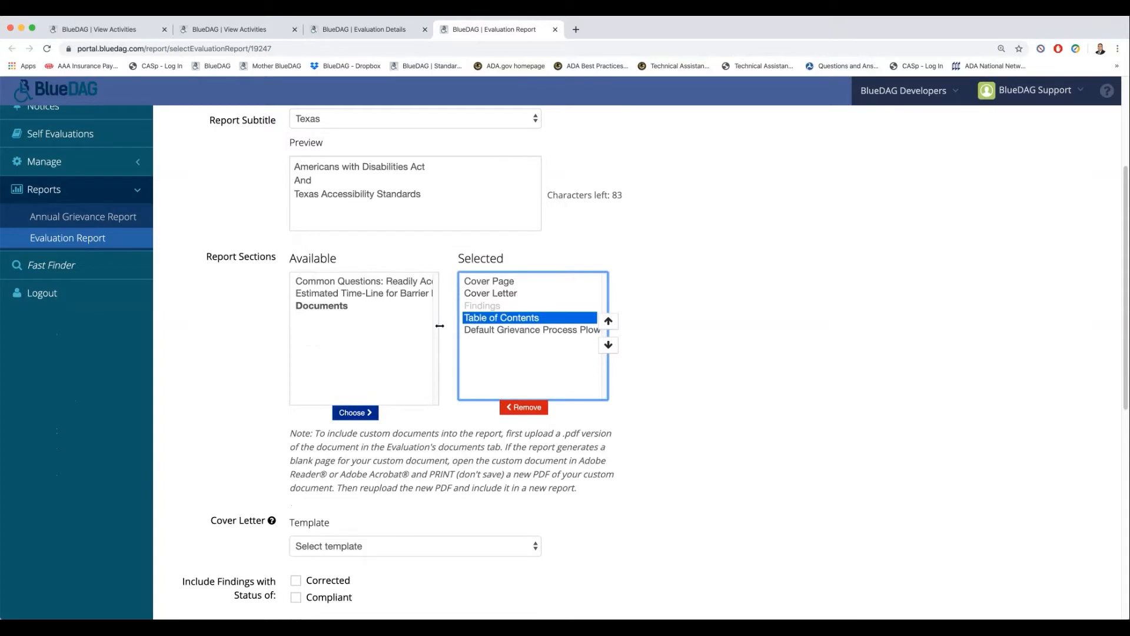
click(608, 321)
- Remove Cover Letter from the selected report sections
scroll(439, 326, down, 5)
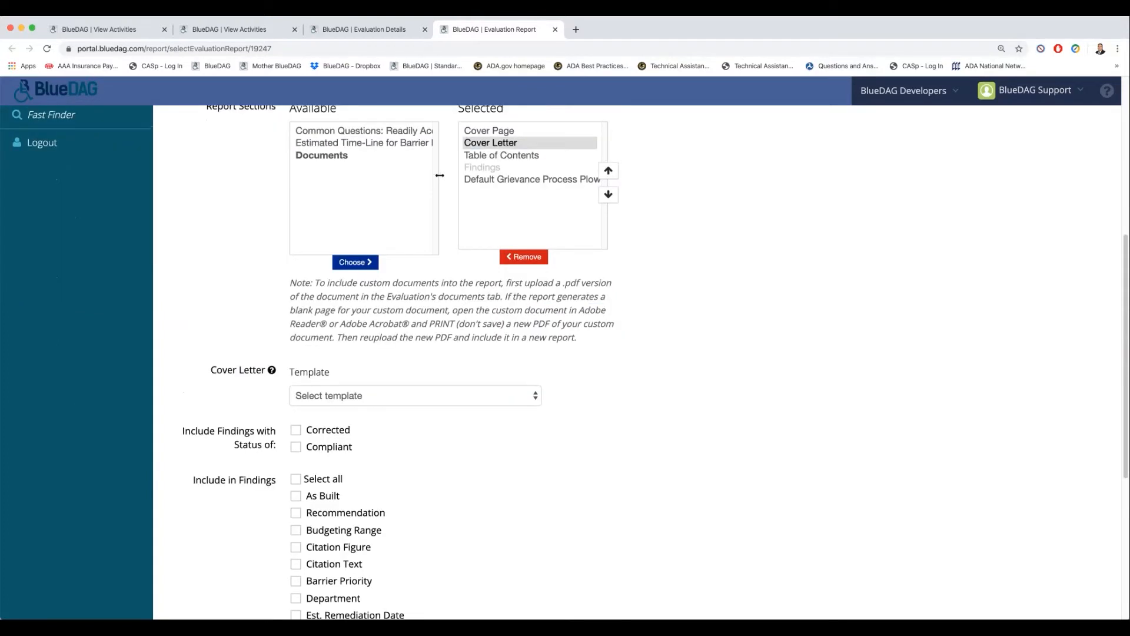
click(491, 143)
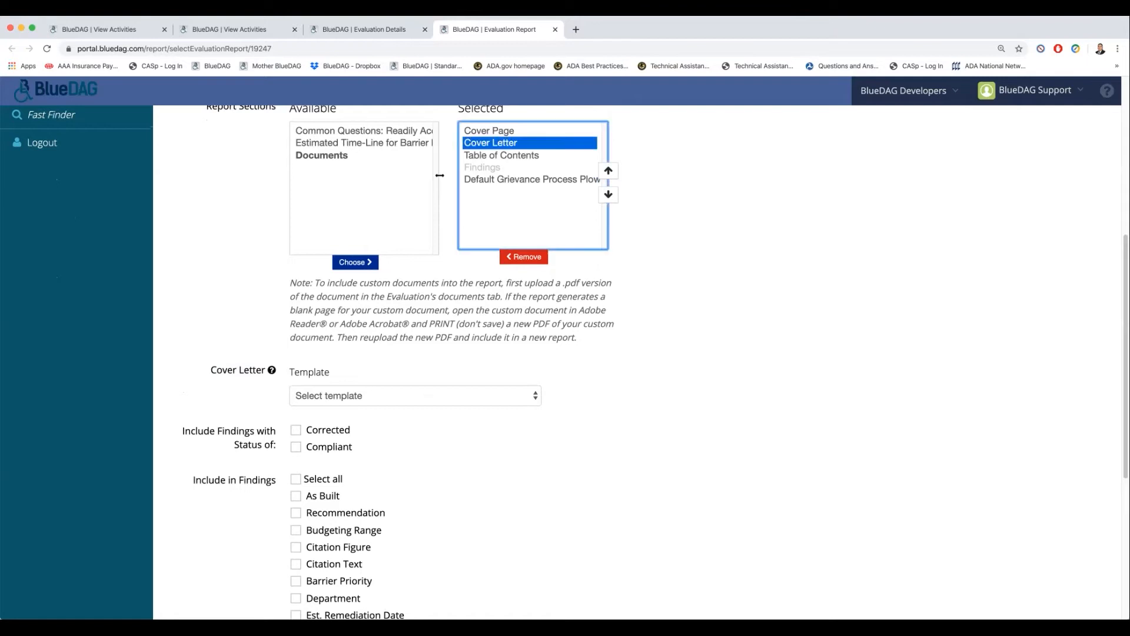
click(523, 257)
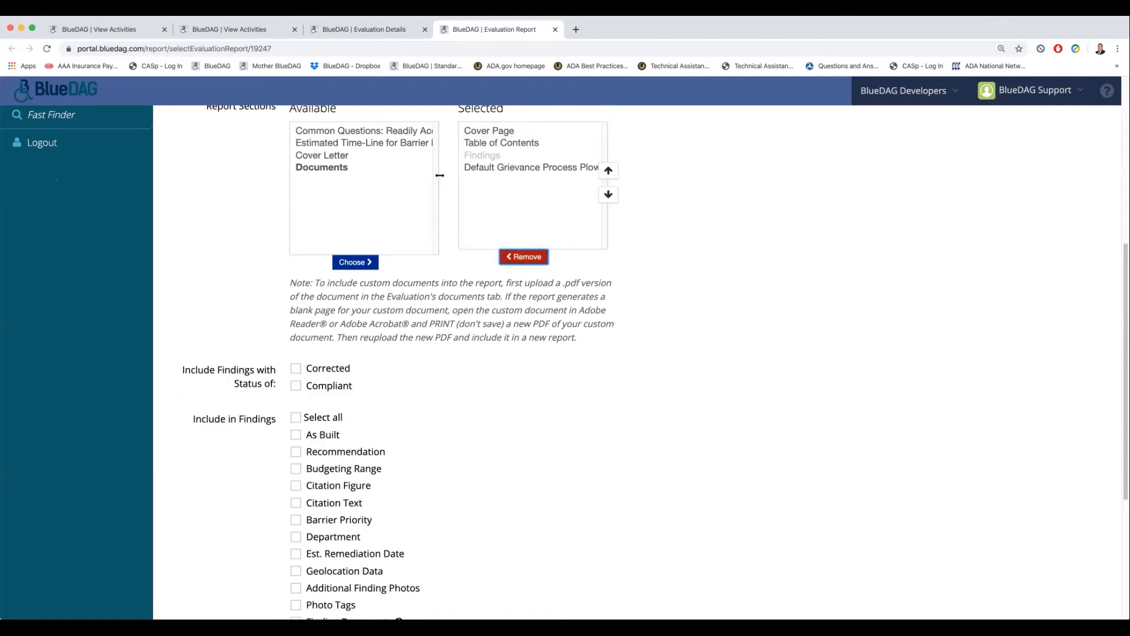
- Add Cover Letter back to the selected report sections and place it between Table of Contents and Findings
click(362, 155)
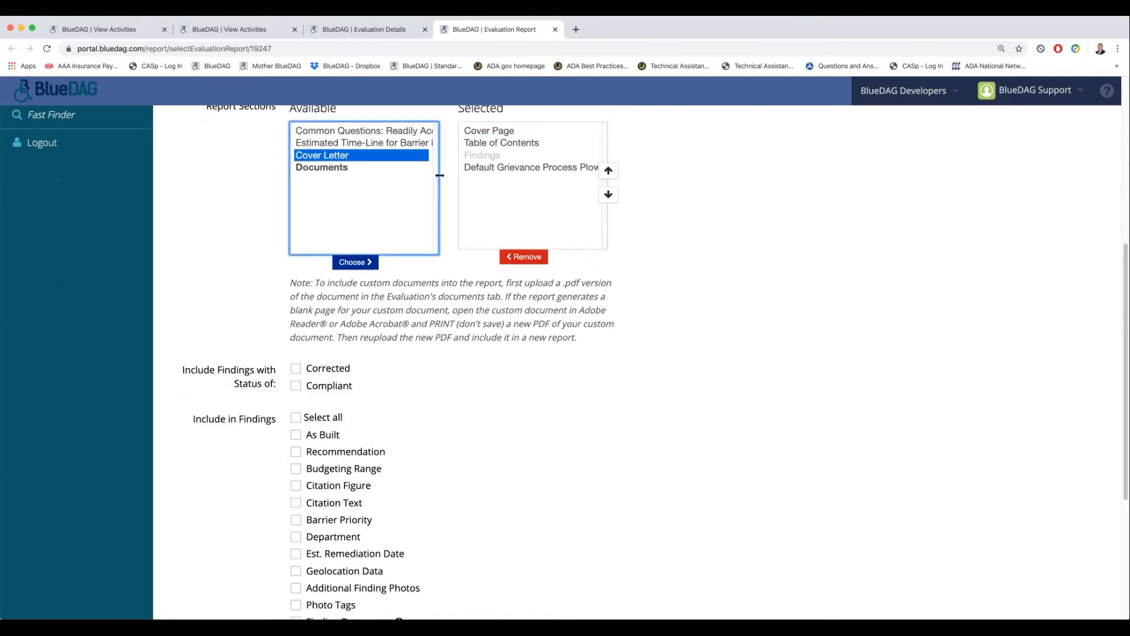
click(355, 262)
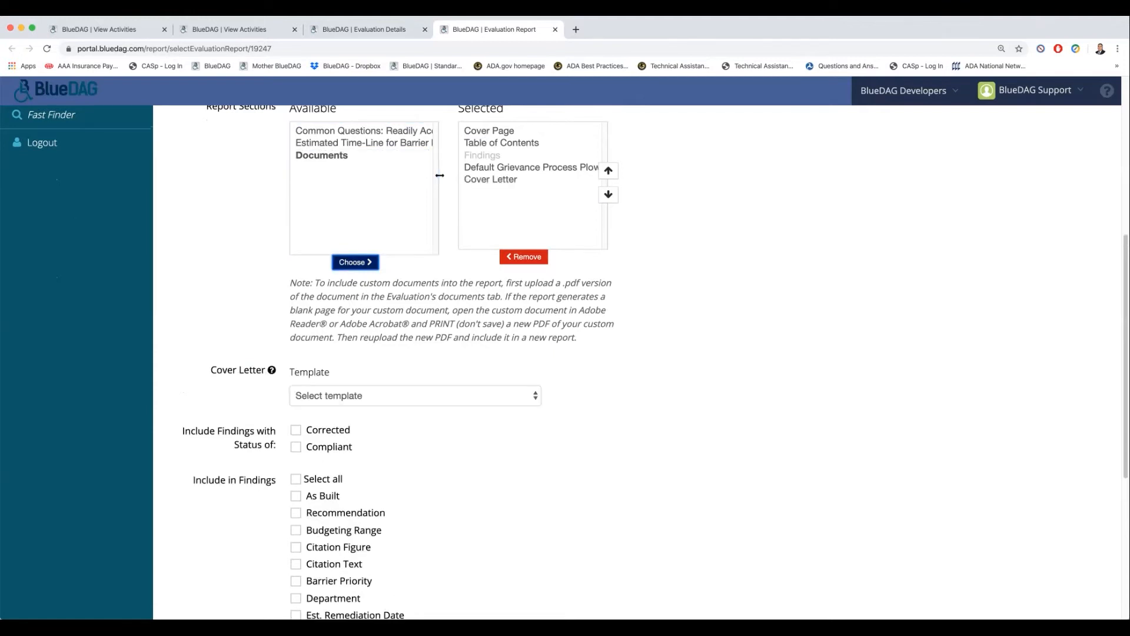
click(492, 180)
click(607, 170)
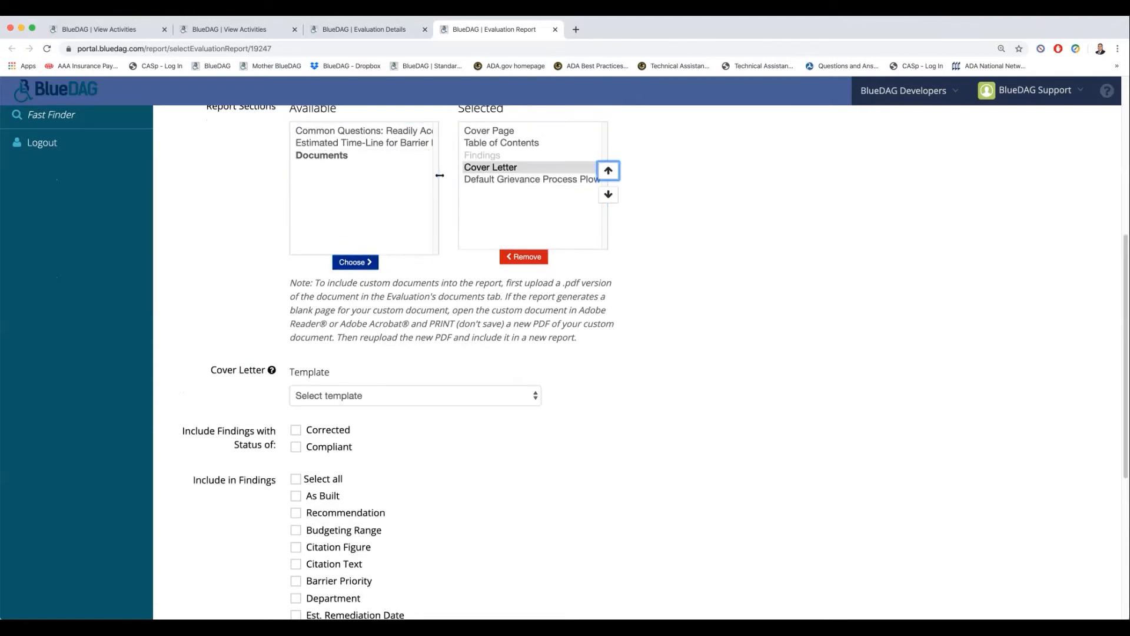
click(608, 170)
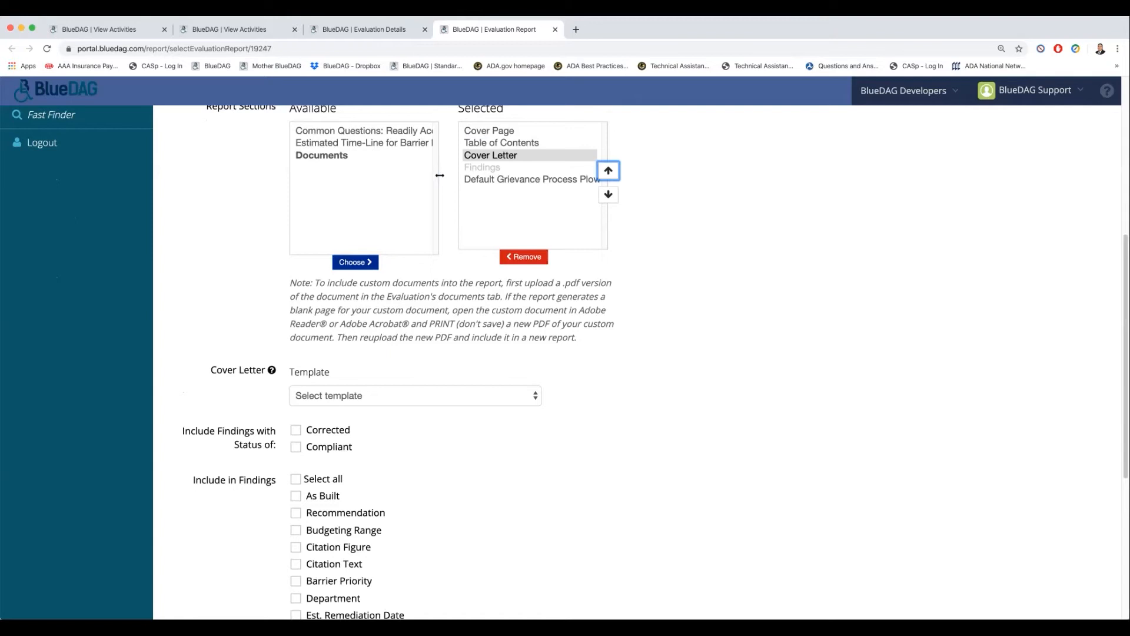
- Set the cover letter template to Cover Letter for Evaluation Report (Title II Building)
scroll(565, 361, down, 4)
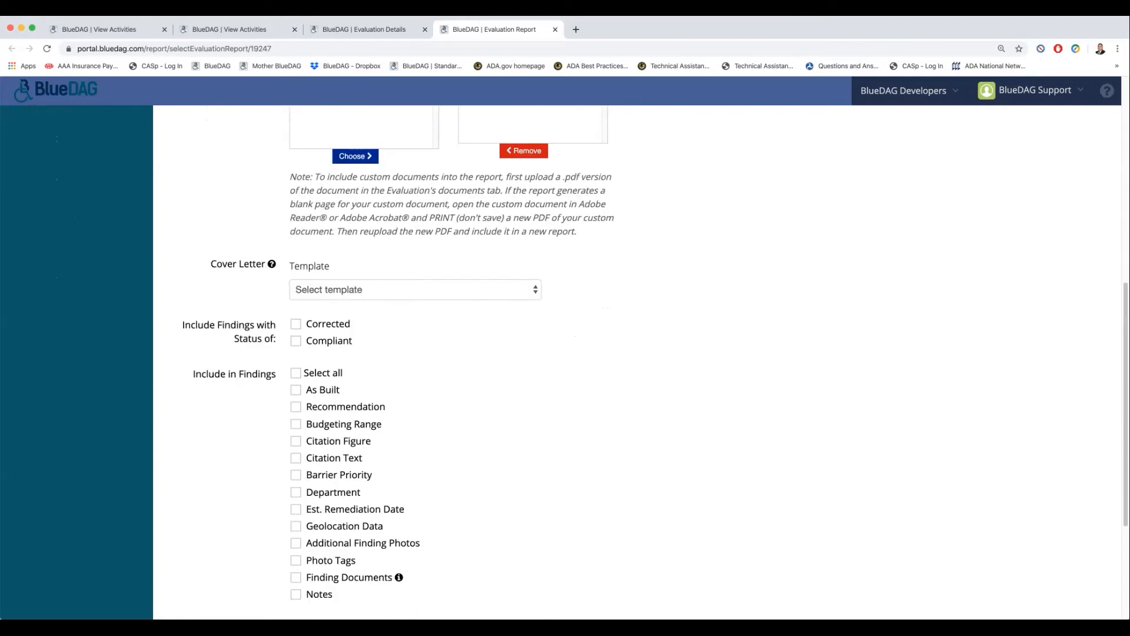
click(415, 290)
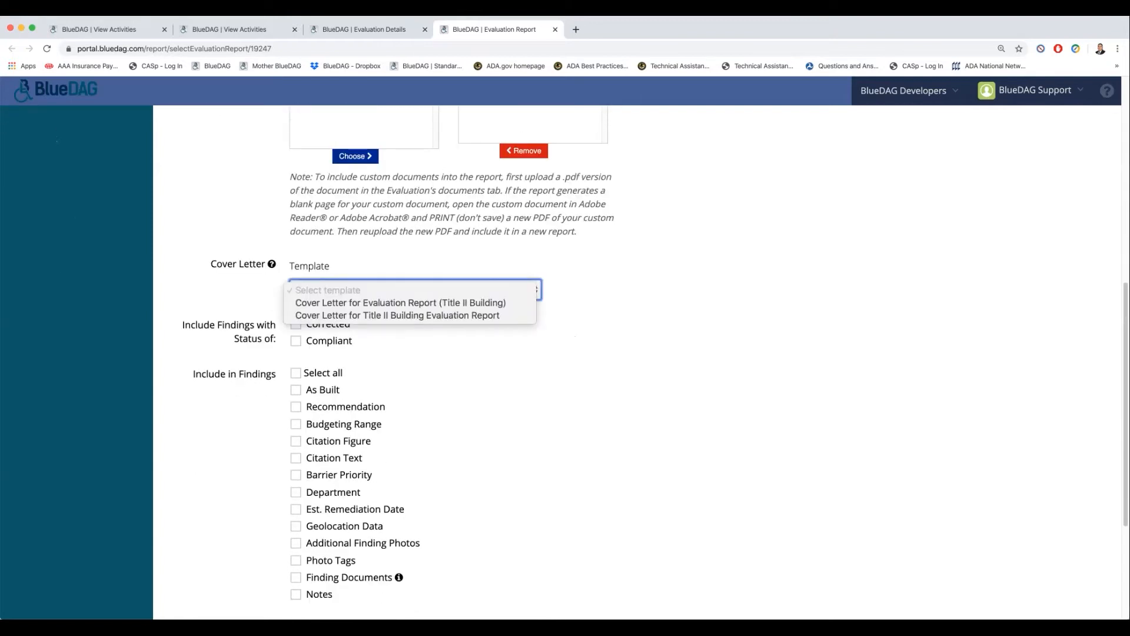
click(400, 303)
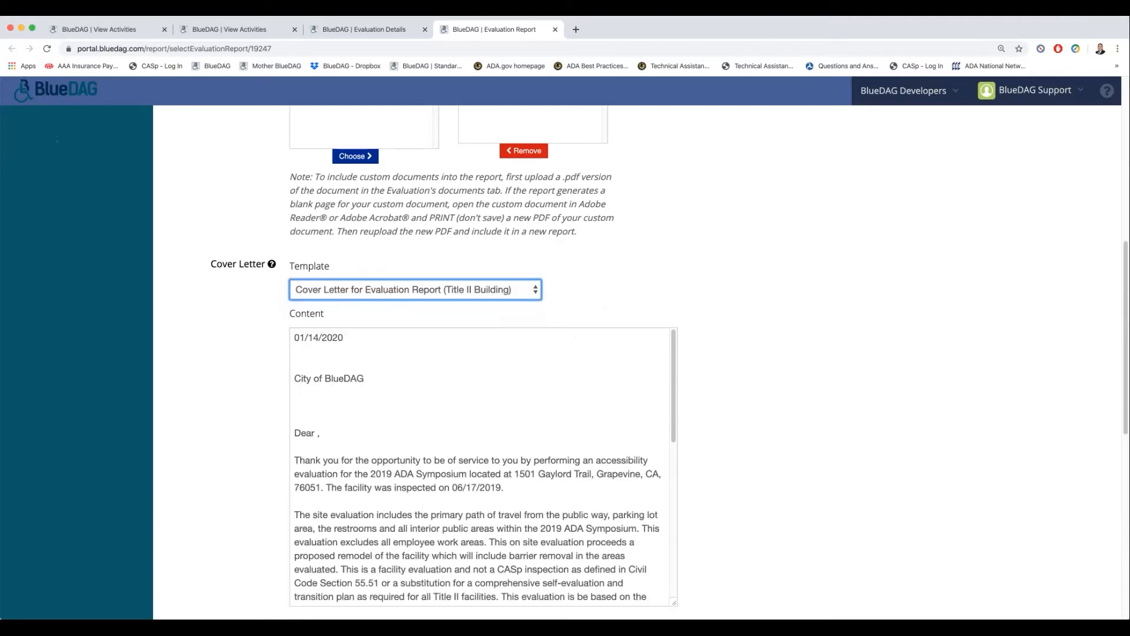
- Delete the date, recipient and salutation lines from the beginning of the cover letter content
scroll(565, 361, down, 2)
drag(323, 372, 294, 276)
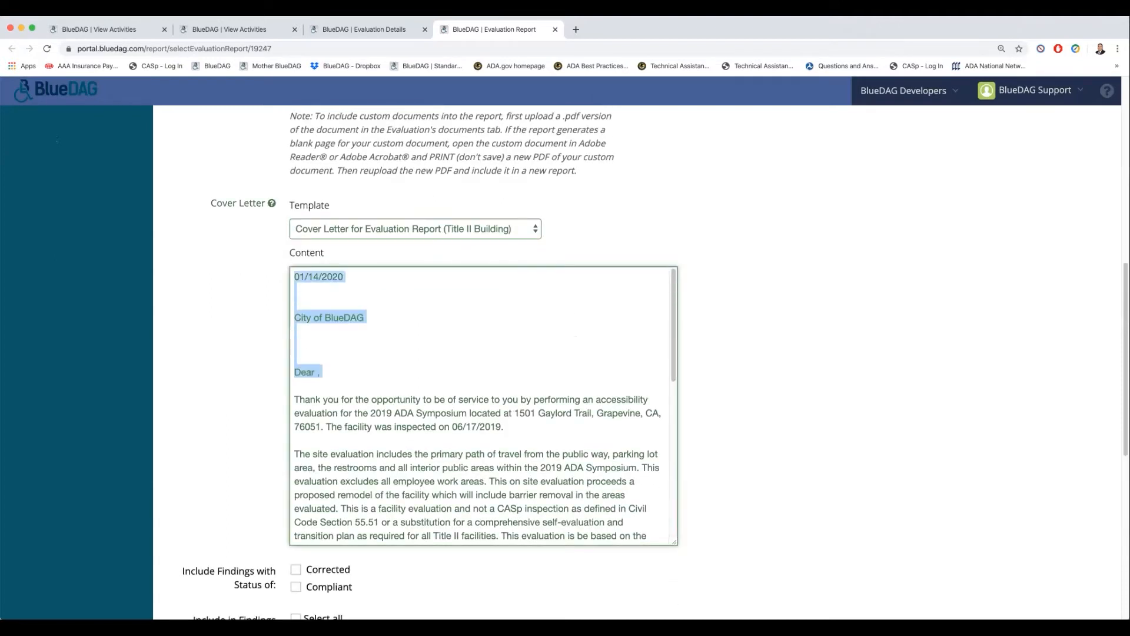
key(BackSpace)
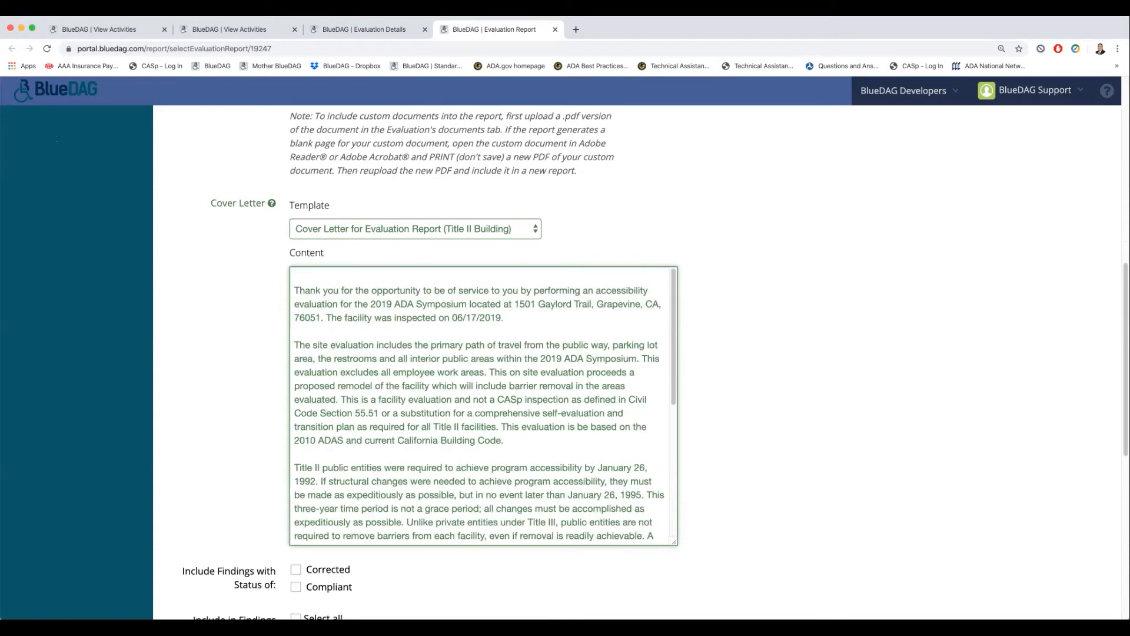
- Include As Built, Recommendation, Budgeting Range, Citation Figure and Additional Finding Photos at 2 per page in the report's findings
scroll(483, 406, down, 8)
scroll(653, 354, down, 2)
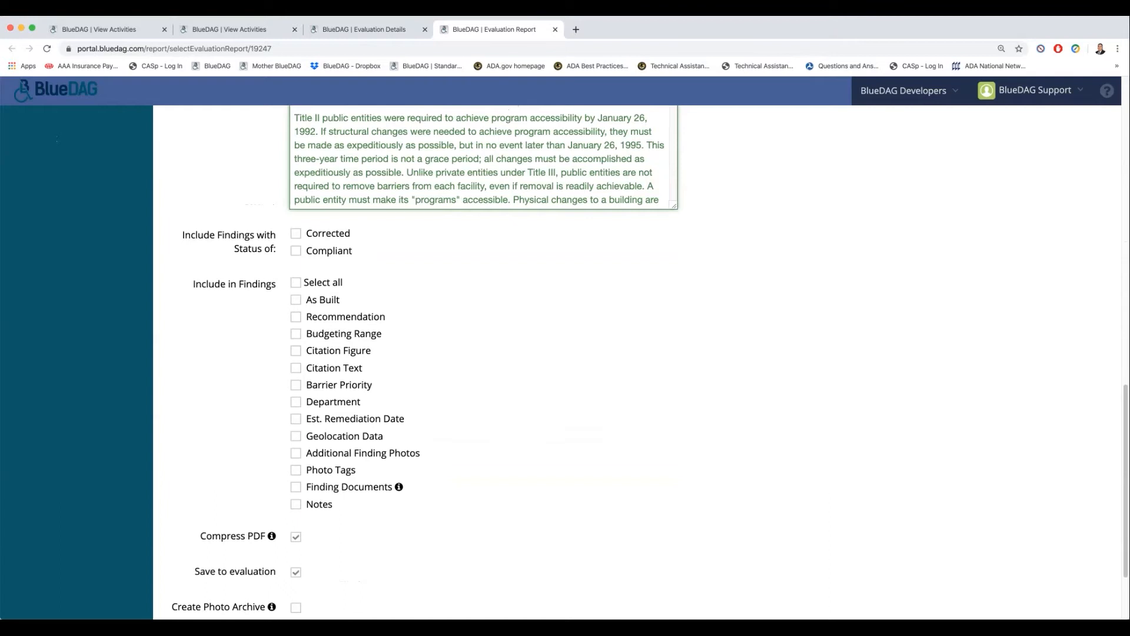
click(296, 300)
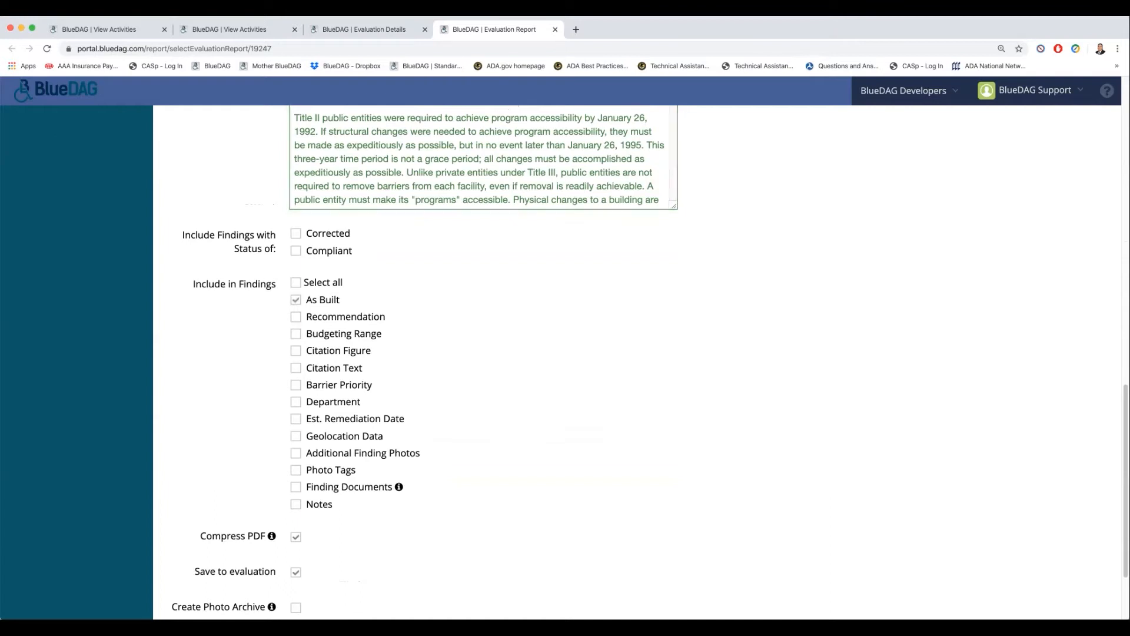
click(295, 317)
click(295, 334)
click(295, 452)
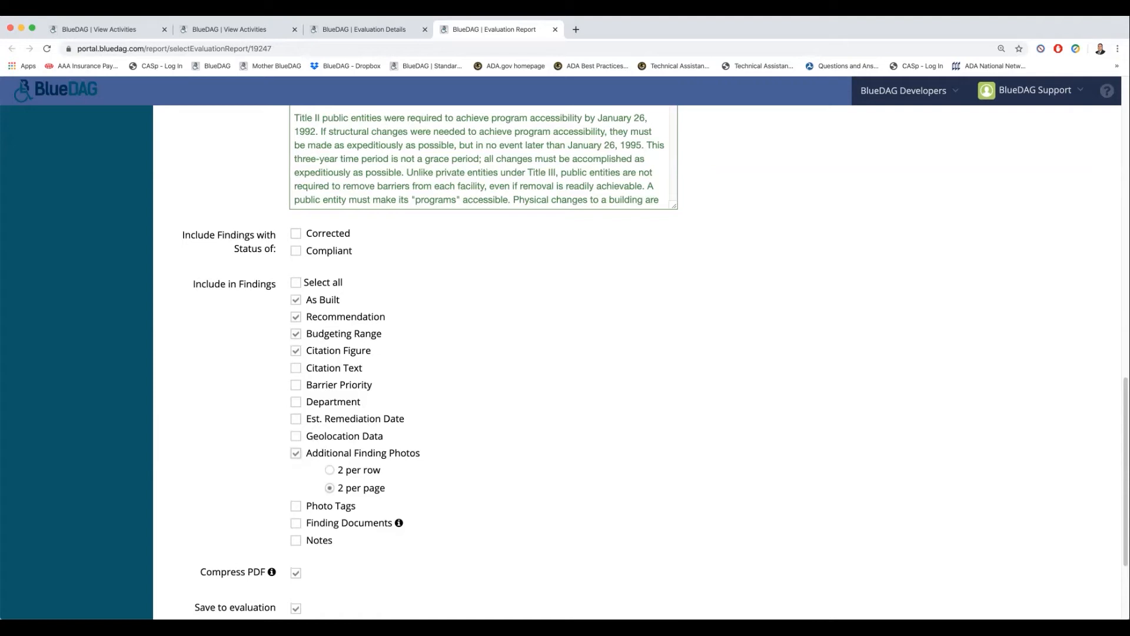
- Save the evaluation report and return to the 2019 ADA Symposium evaluation's details page
scroll(642, 362, down, 5)
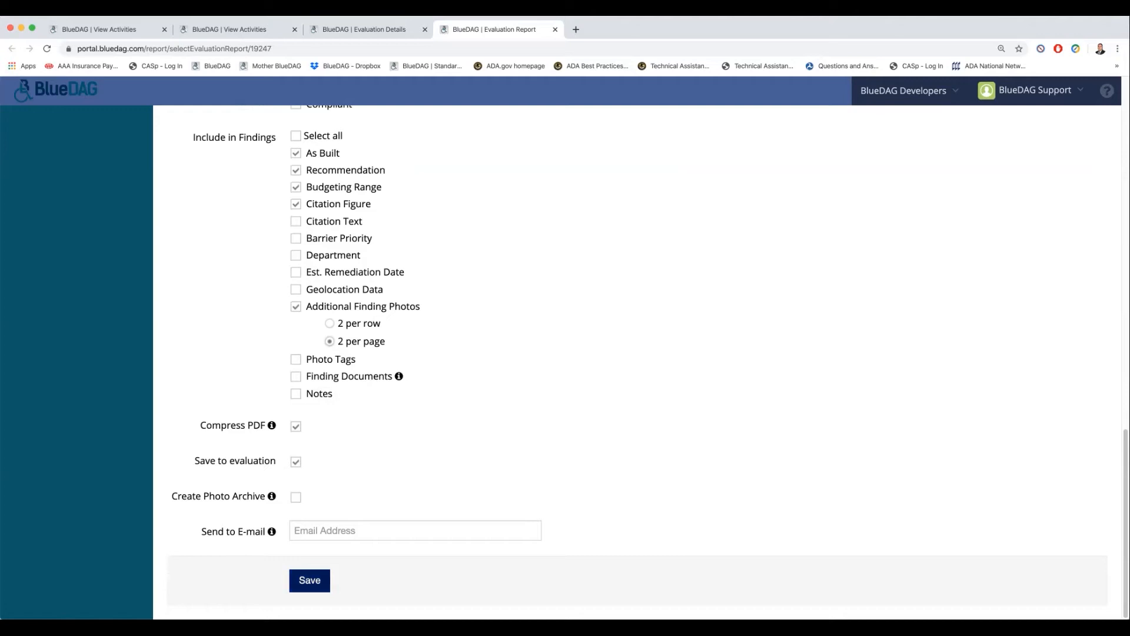
click(310, 580)
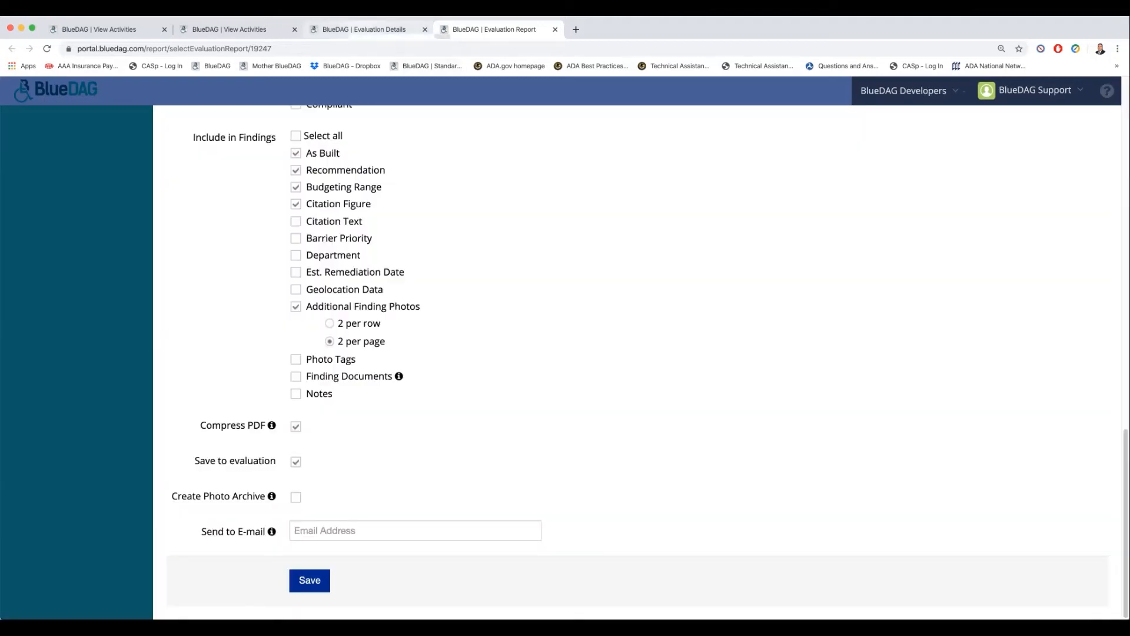
click(364, 29)
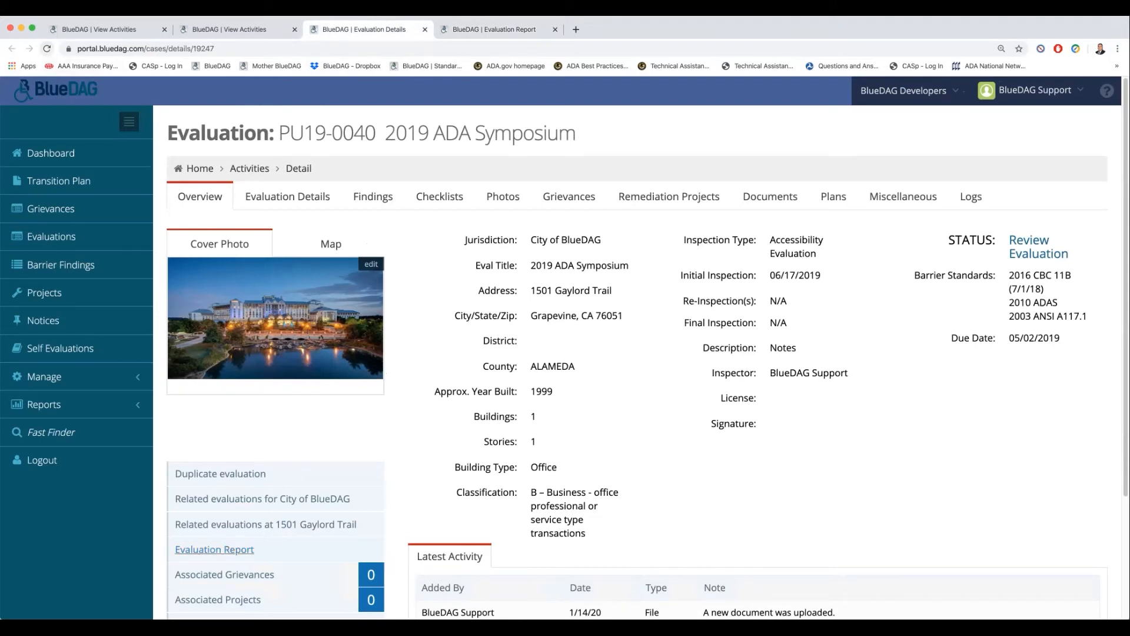
- Reload the 2019 ADA Symposium evaluation and open the newly generated Site Accessibility Evaluation PDF from its documents
click(47, 49)
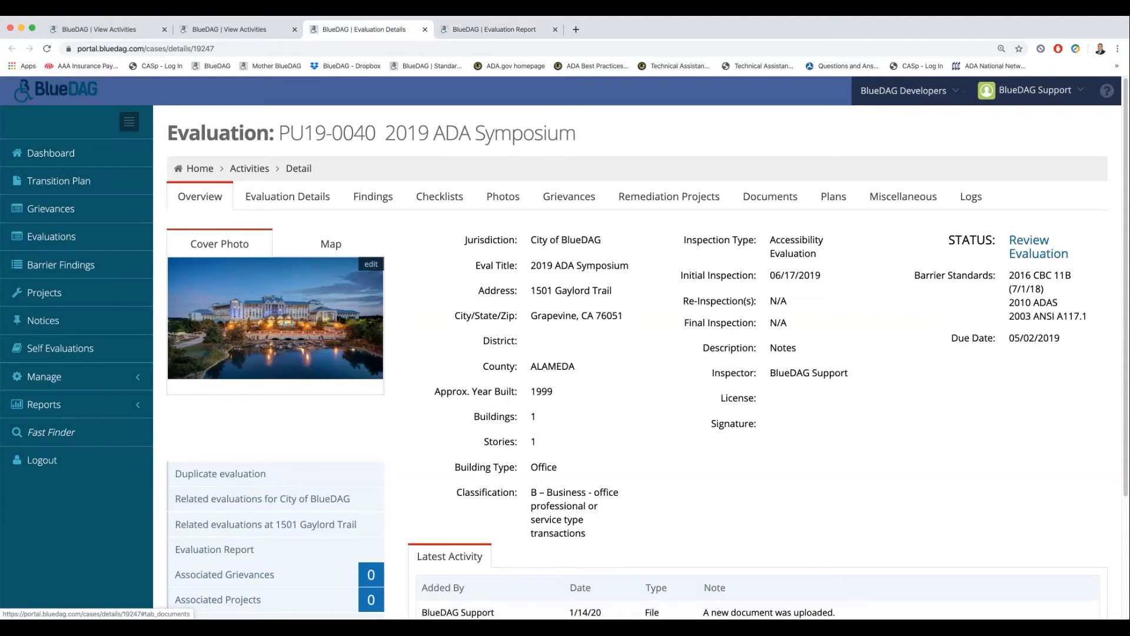
click(770, 196)
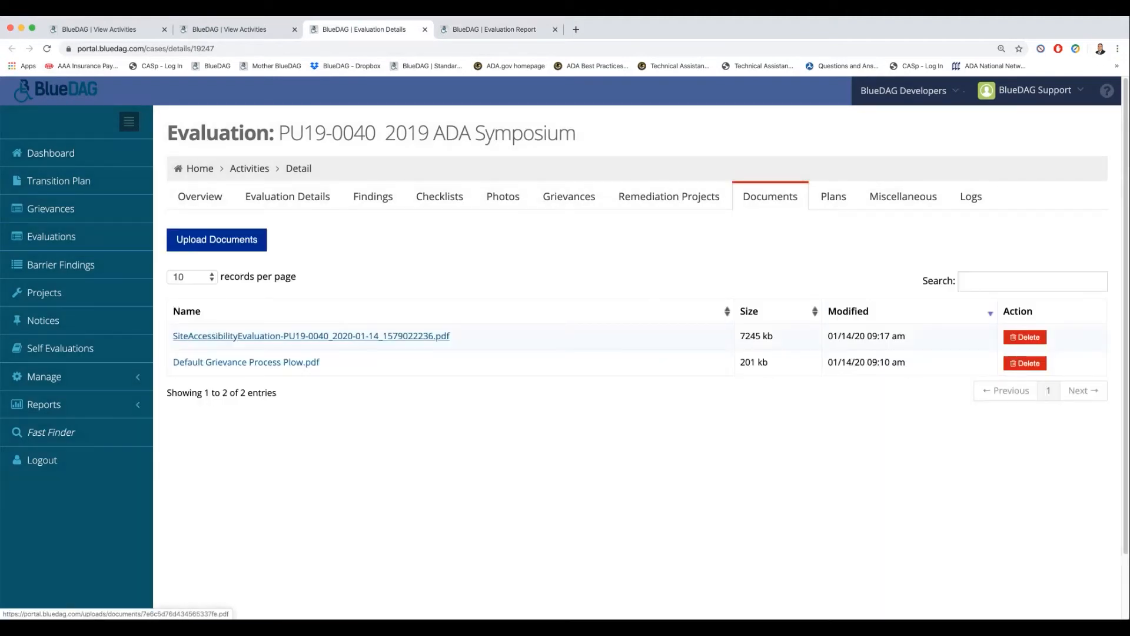
click(310, 336)
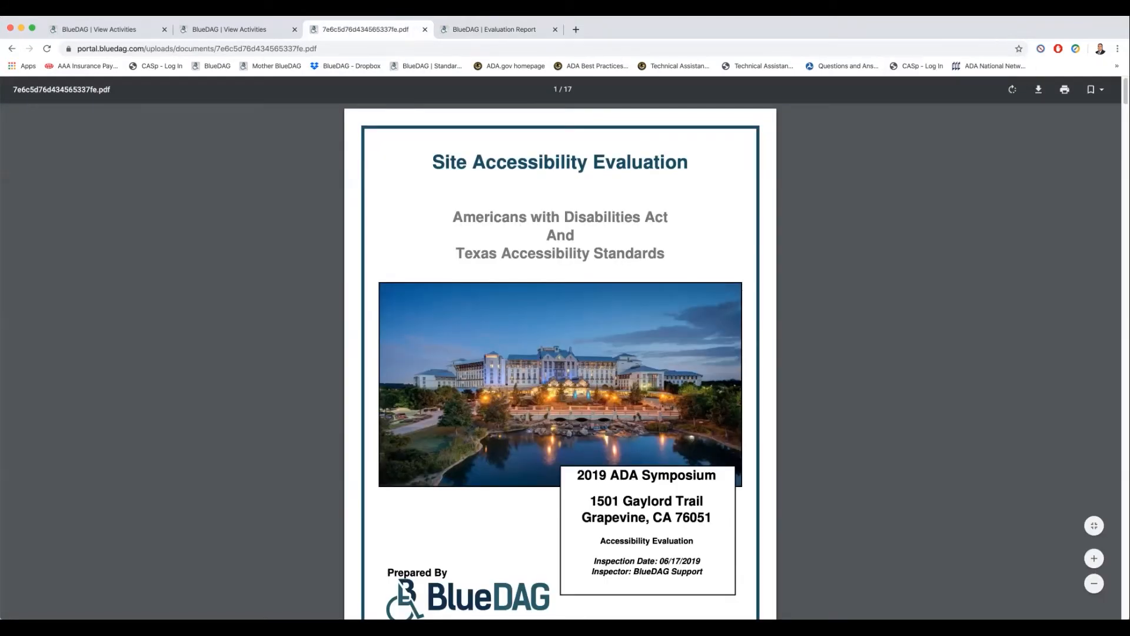
- Review the report's cover page, table of contents, cover letter and findings pages
scroll(560, 353, down, 1)
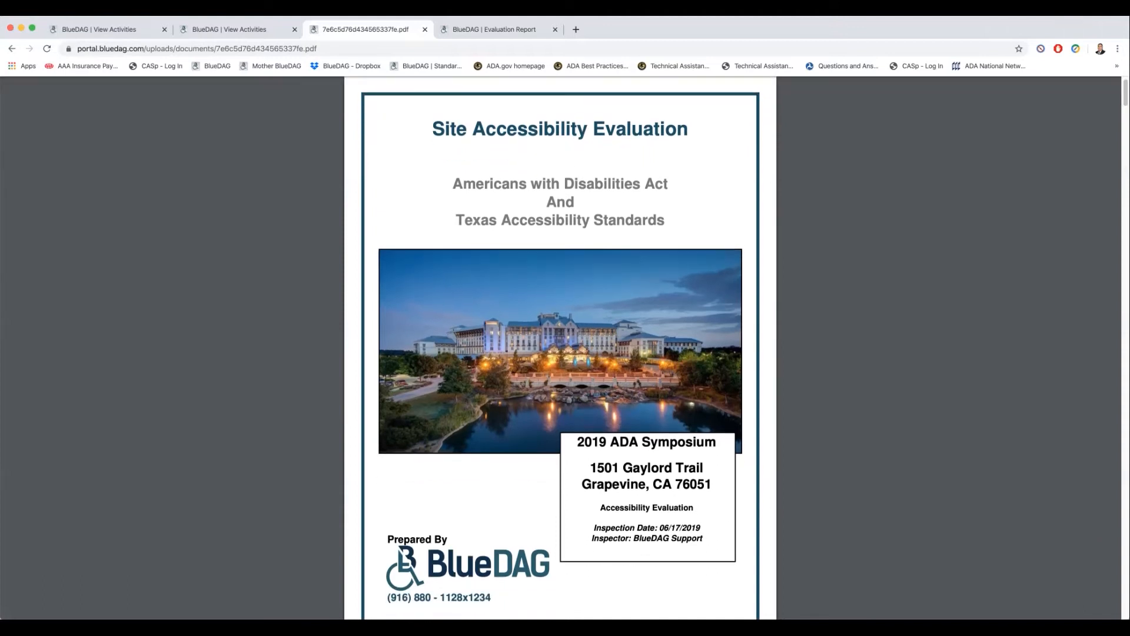
scroll(560, 353, down, 5)
scroll(560, 353, down, 3)
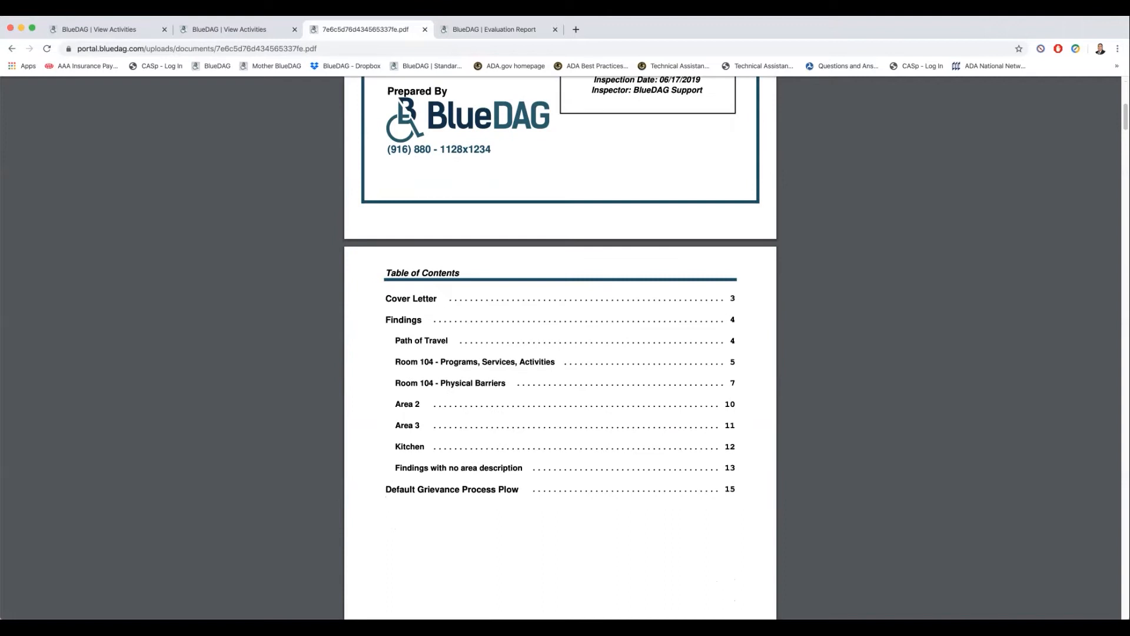
scroll(561, 353, down, 6)
scroll(560, 353, down, 3)
scroll(455, 393, down, 8)
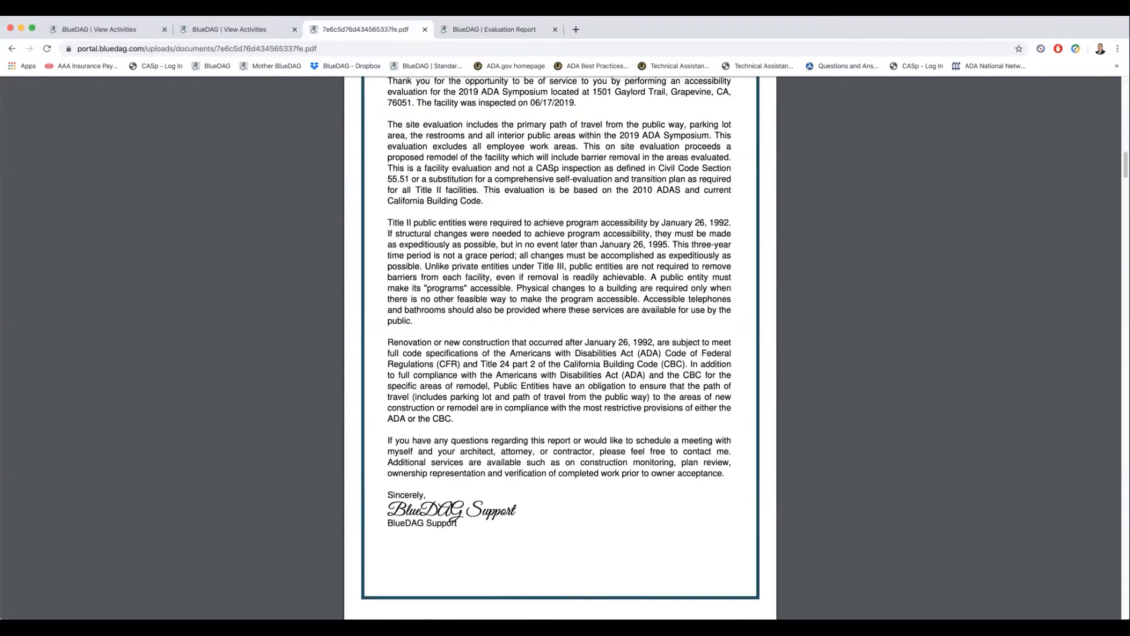
scroll(455, 393, down, 7)
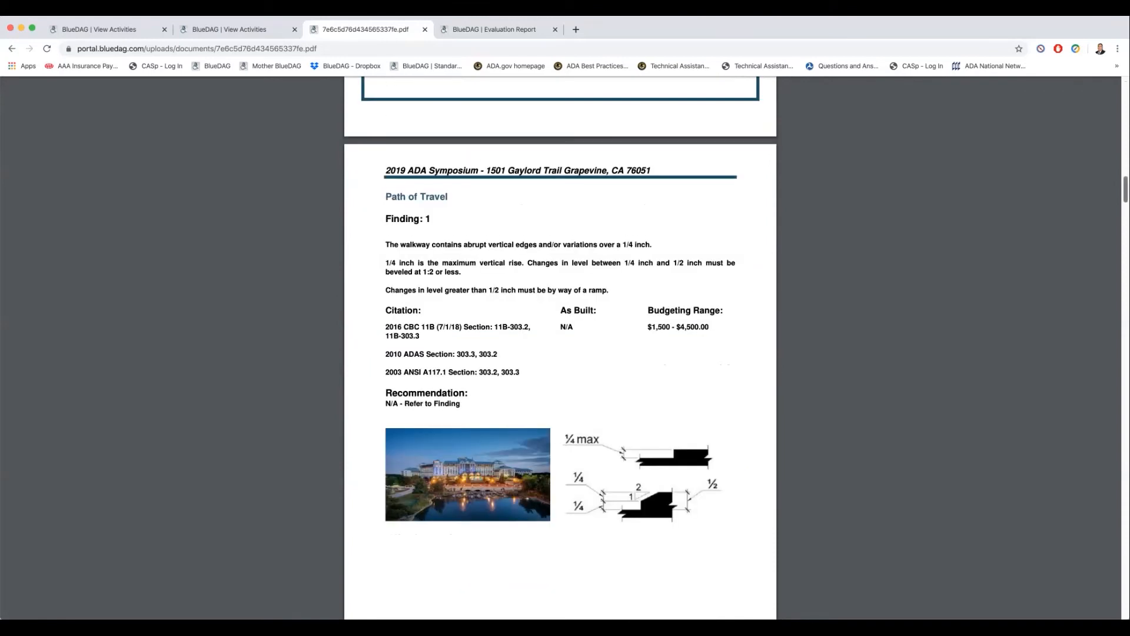
scroll(561, 347, down, 20)
scroll(560, 347, down, 20)
scroll(560, 348, down, 20)
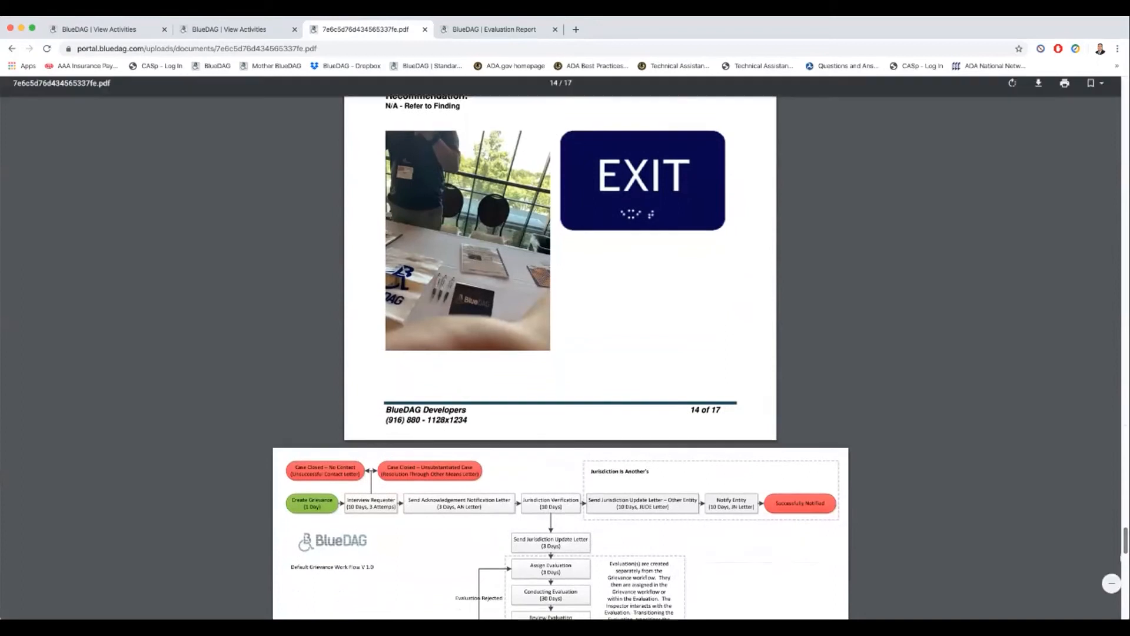
- Examine the grievance process workflow pages attached at the end of the report and return to the cover page
scroll(560, 348, down, 8)
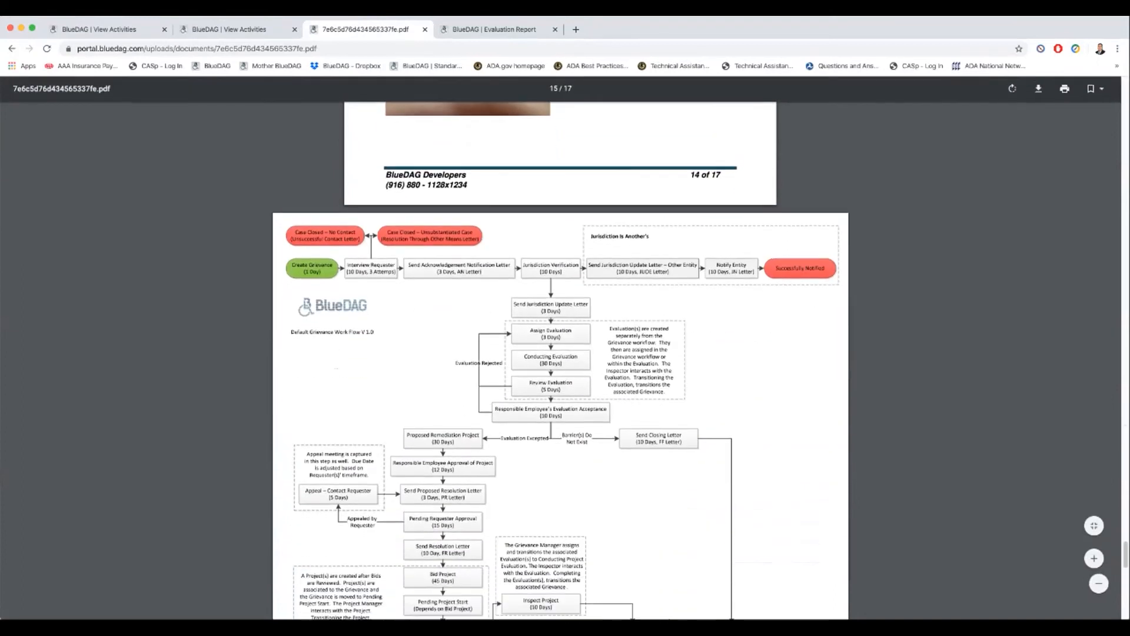
scroll(561, 347, down, 5)
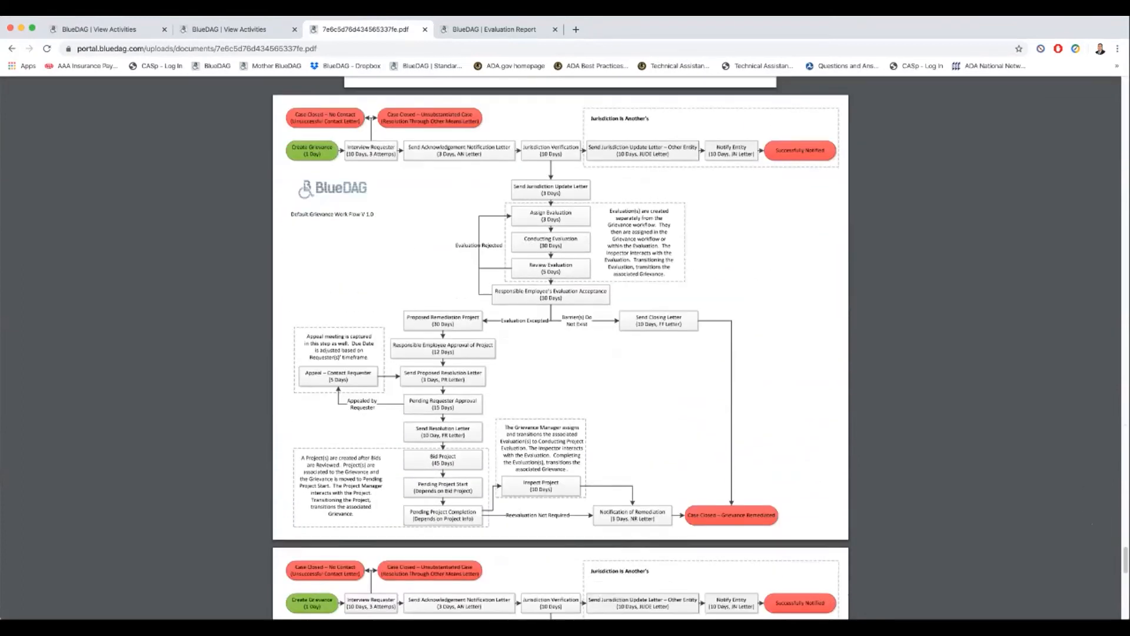
scroll(560, 347, down, 12)
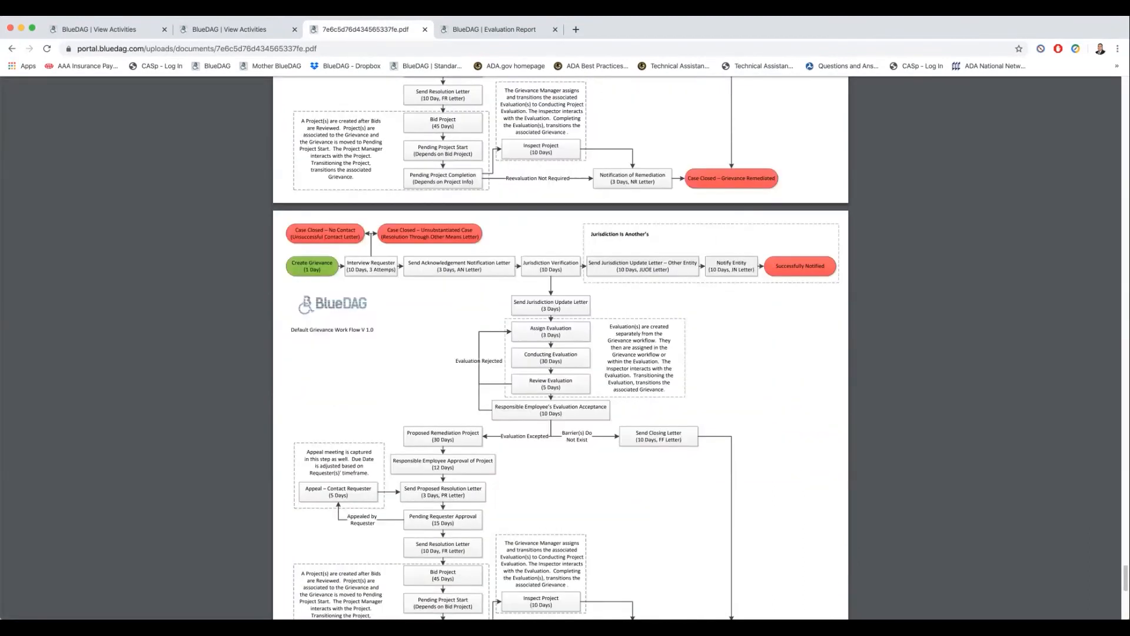
scroll(560, 347, down, 1)
scroll(560, 348, down, 3)
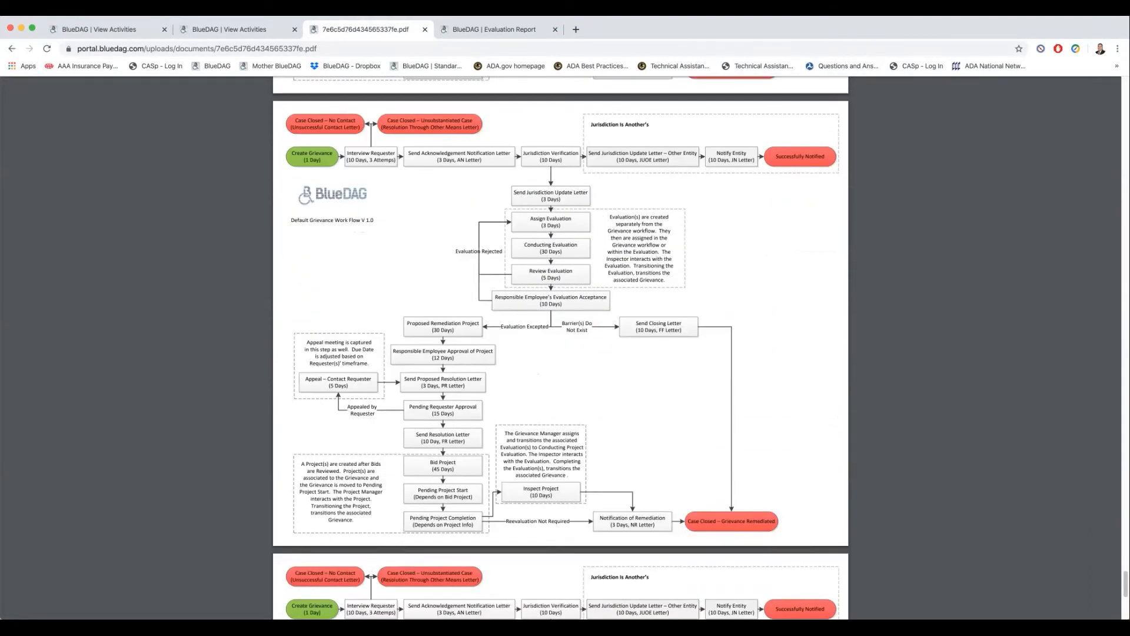
scroll(561, 347, up, 20)
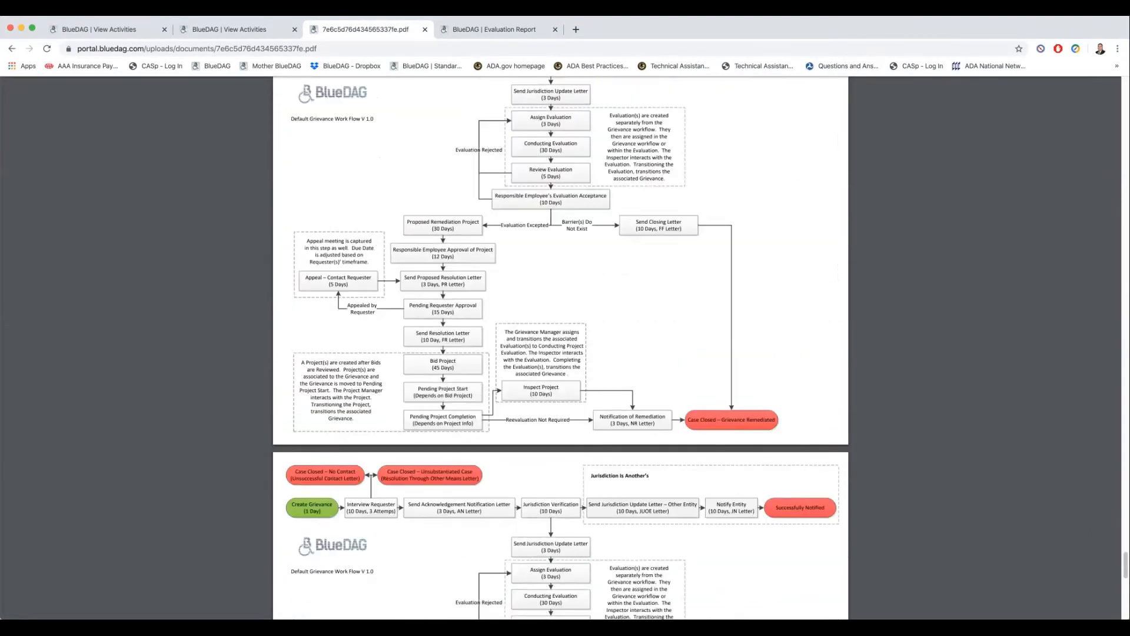
scroll(561, 348, up, 3)
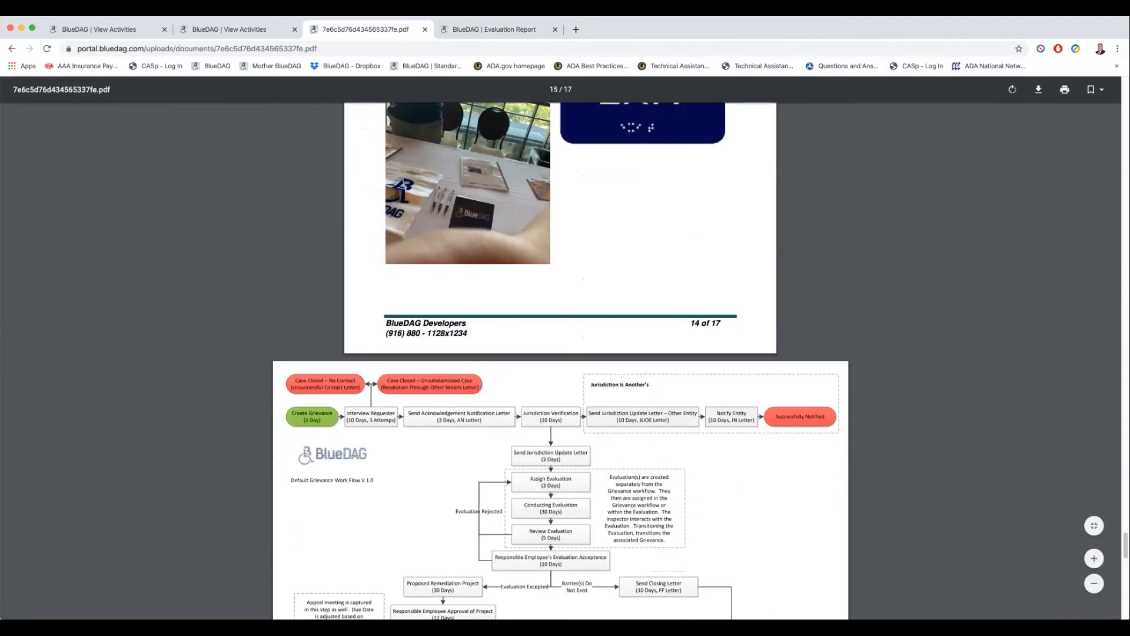
scroll(560, 347, up, 3)
scroll(560, 347, up, 20)
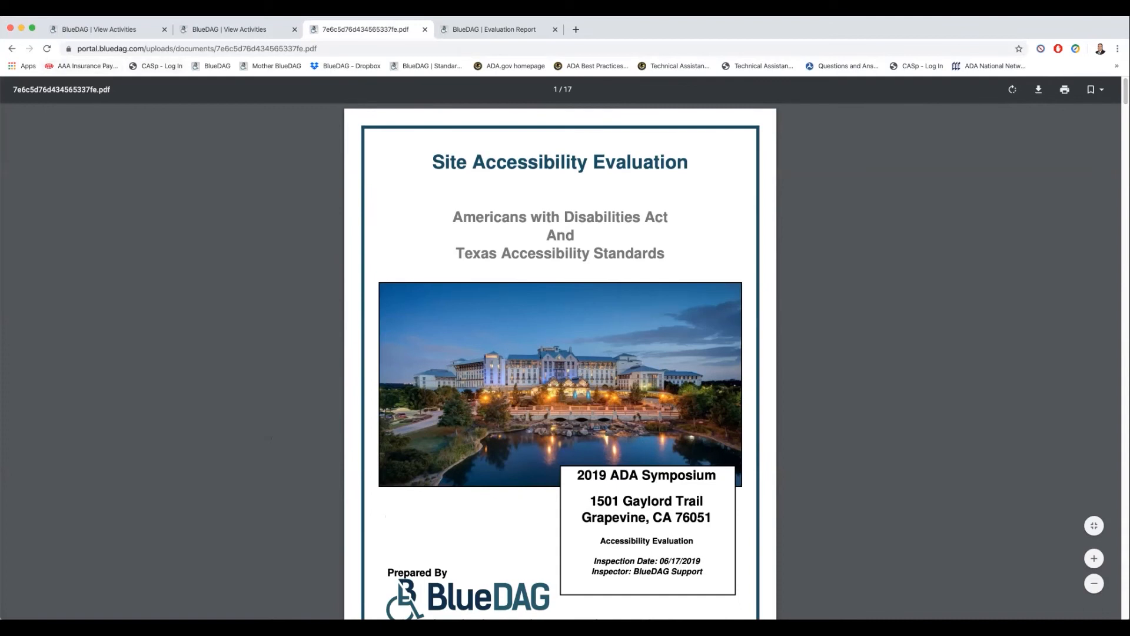
- Start downloading the report PDF, cancel the download and return to the evaluation's details page
click(1038, 89)
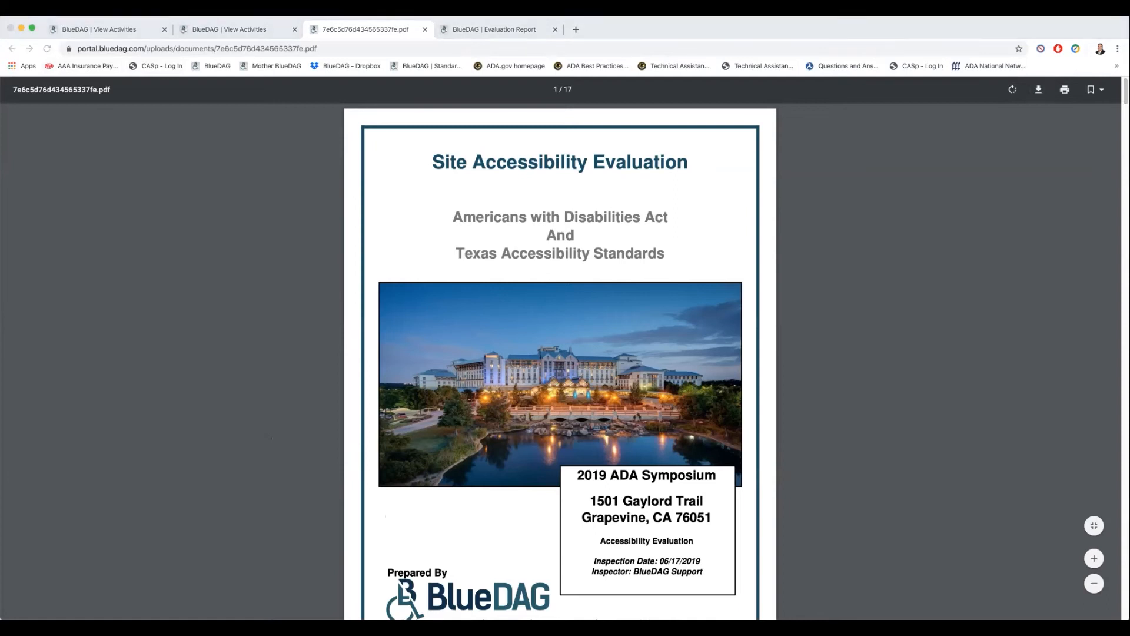
key(Escape)
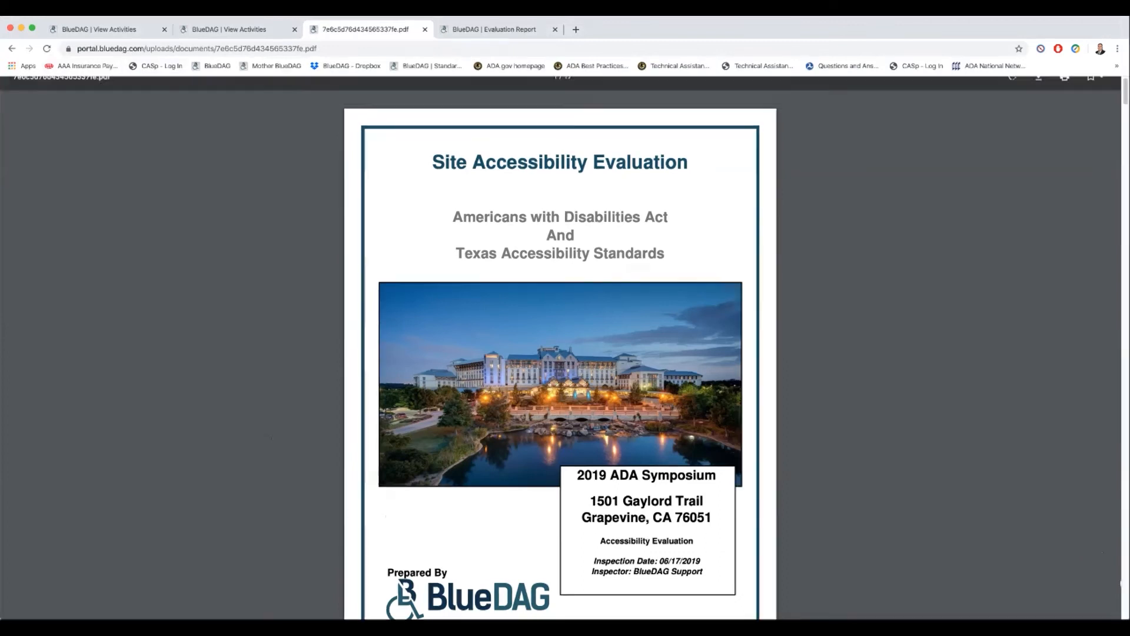
click(11, 49)
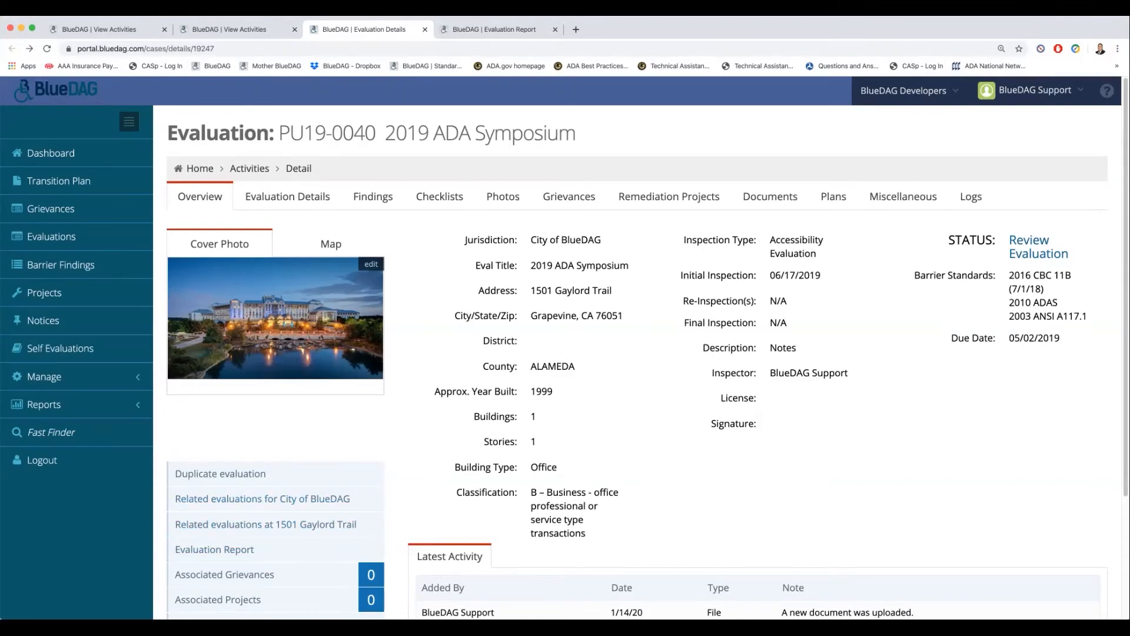
- Return to the evaluation report setup and set the report layout to Landscape Condensed
click(494, 29)
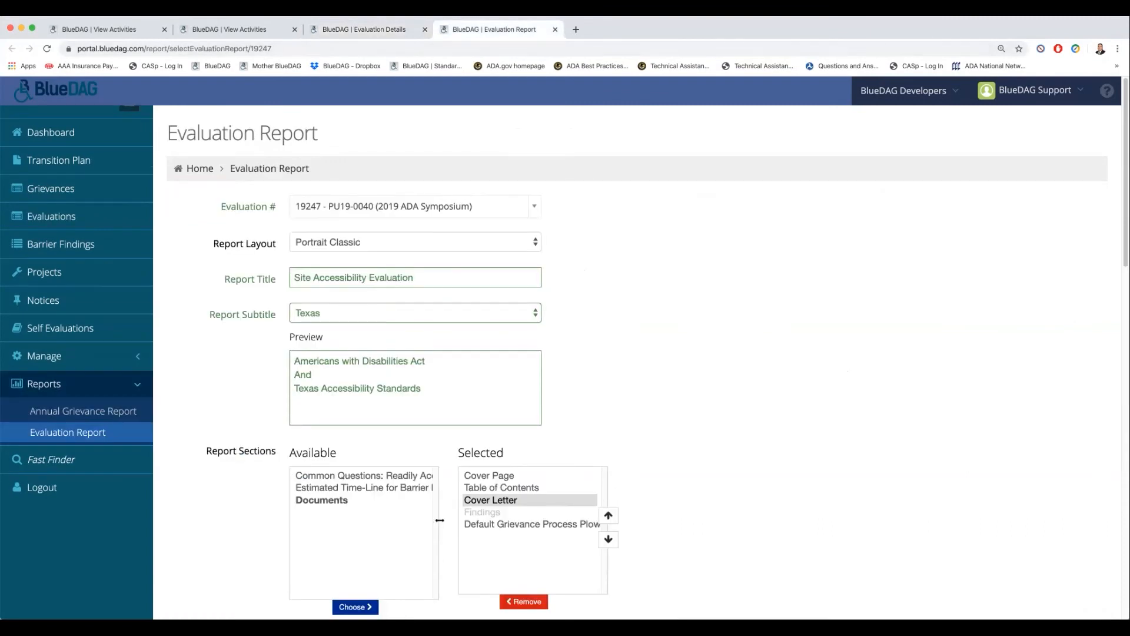
click(415, 242)
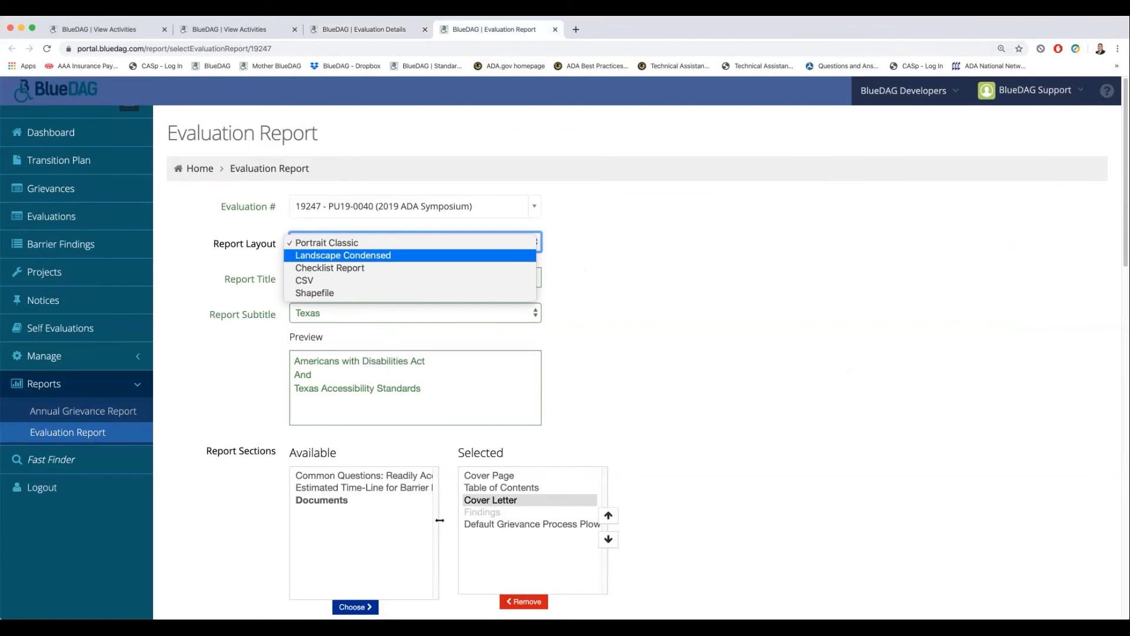
key(Return)
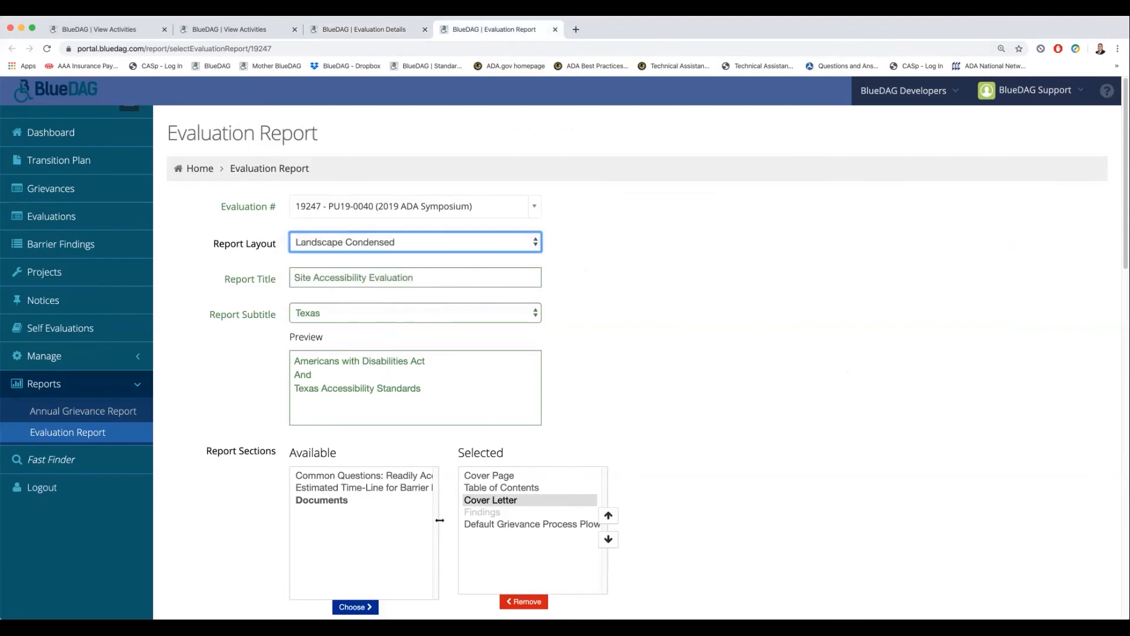
- Remove Default Grievance Process Plow, Cover Letter and Table of Contents from the selected report sections
scroll(440, 521, down, 5)
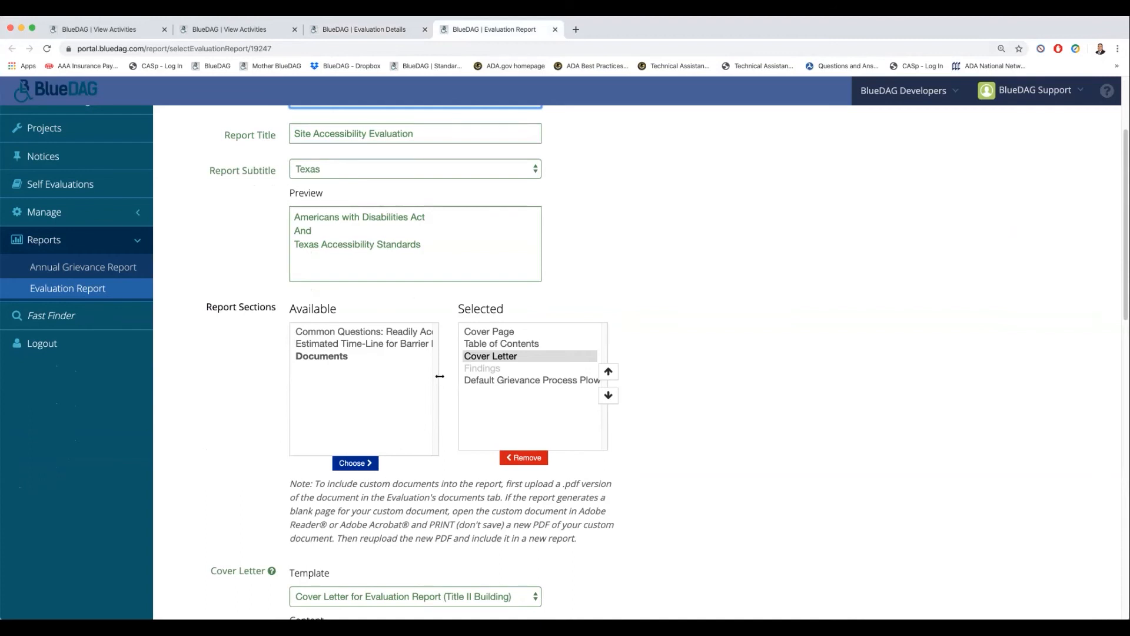
double_click(518, 380)
double_click(491, 356)
double_click(502, 343)
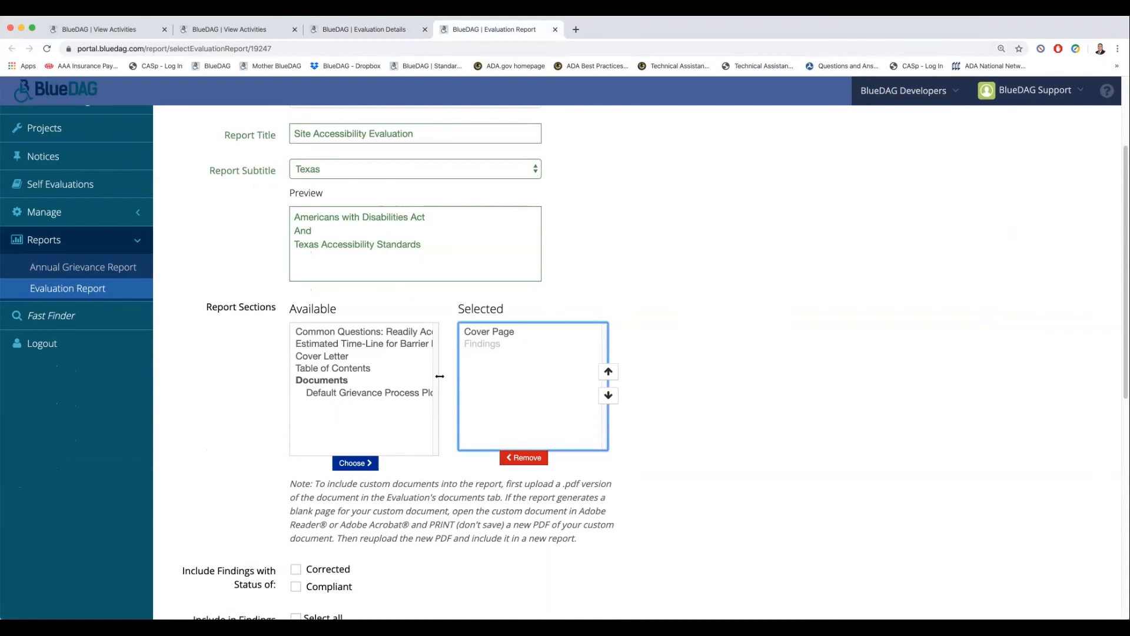
- Include As Built, Recommendation, Budgeting Range, Citation Figure, Status, Finding Cover Photo and Additional Finding Photos in the report's findings
scroll(440, 376, down, 6)
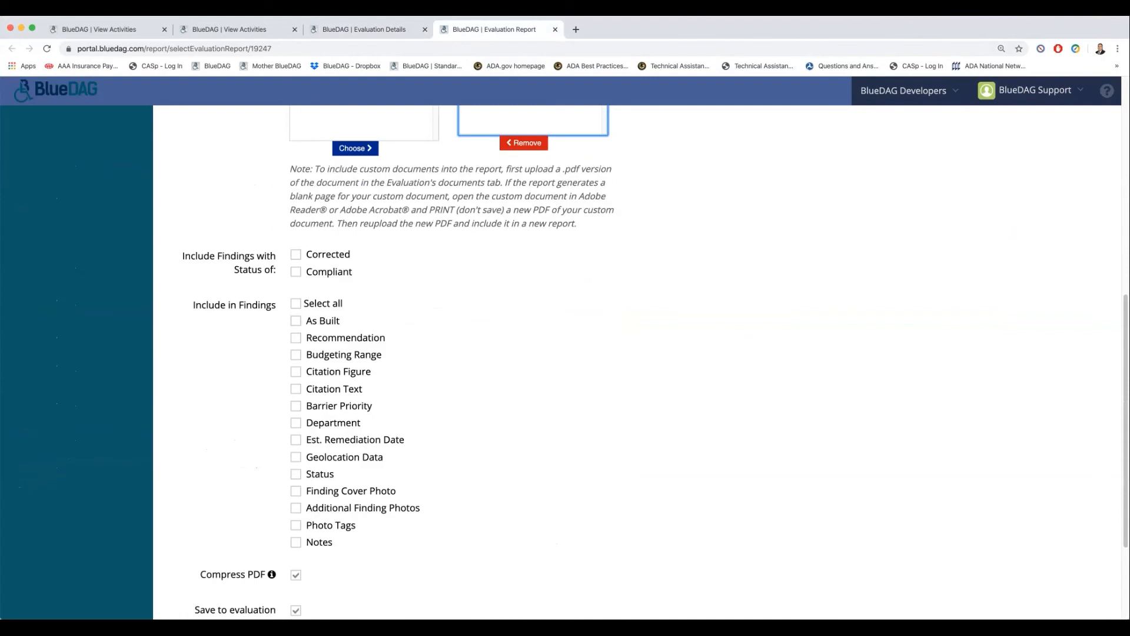
click(296, 320)
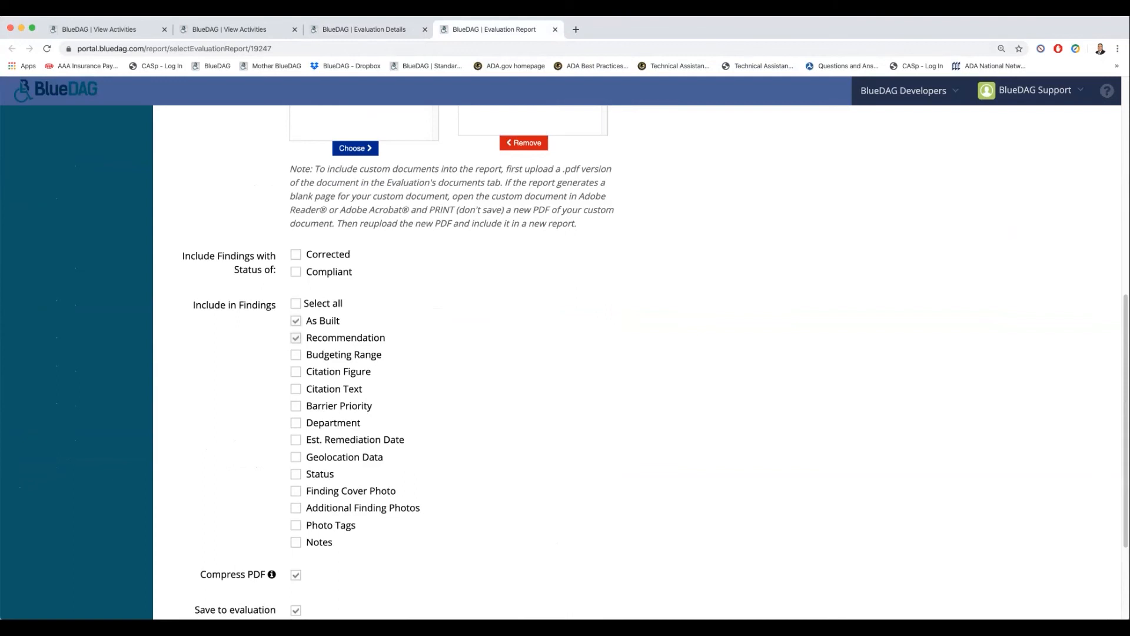
click(296, 355)
click(296, 372)
click(296, 508)
scroll(296, 507, down, 5)
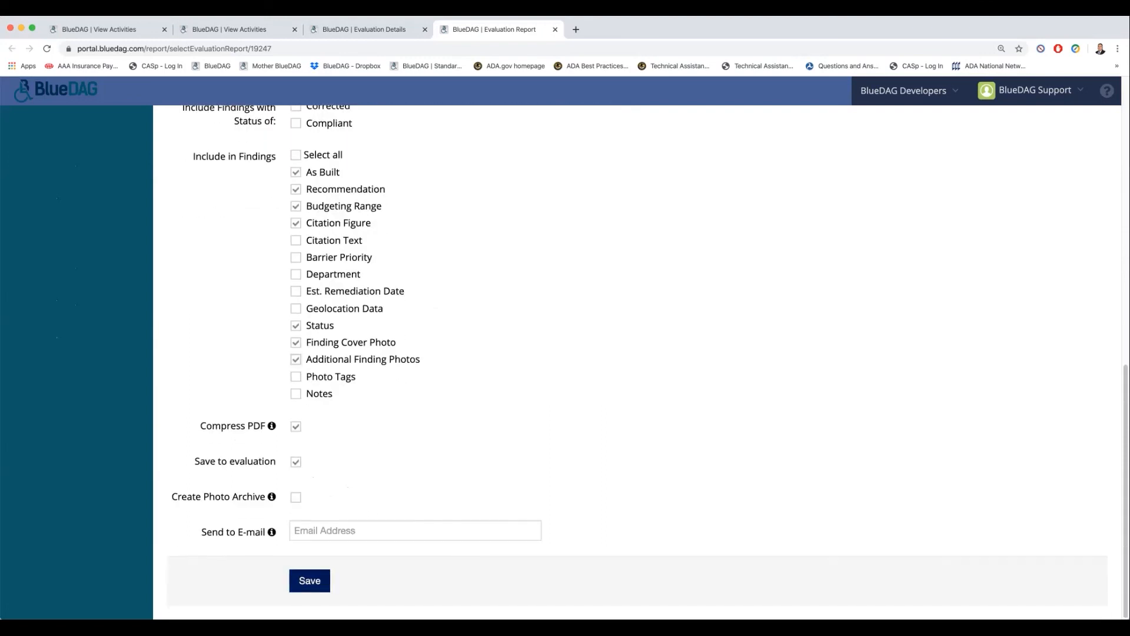
- Save the Landscape Condensed report and switch back to the evaluation's details page
click(309, 580)
click(560, 381)
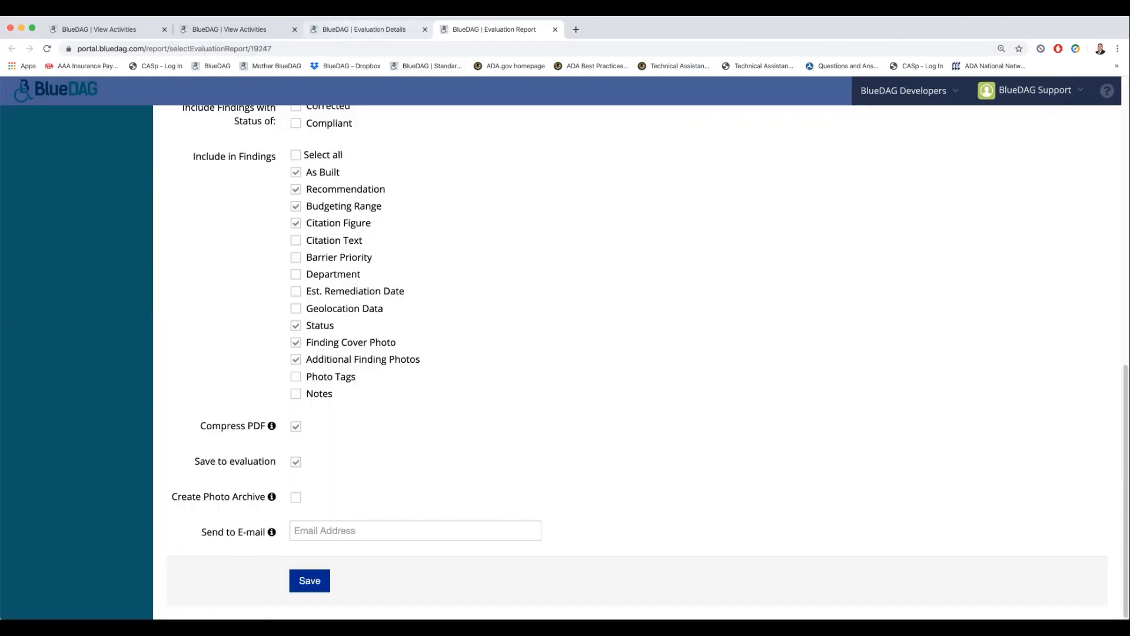
click(364, 30)
- Reload the evaluation, check the newest report's file size and modified time in its documents, and open that report
click(47, 48)
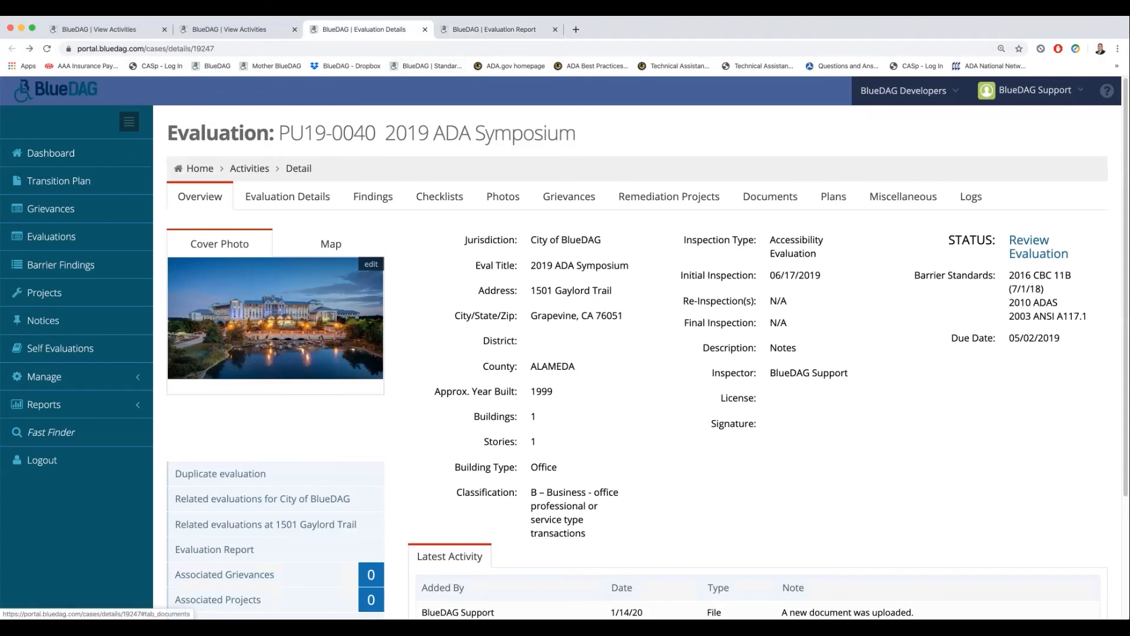
click(770, 196)
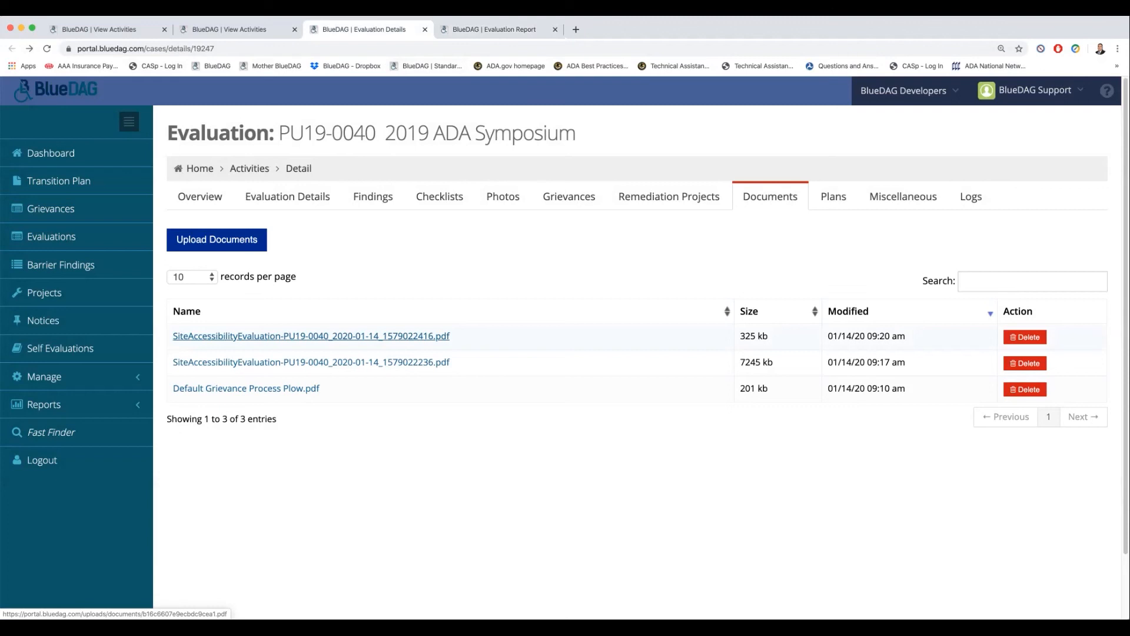
drag(739, 362, 768, 335)
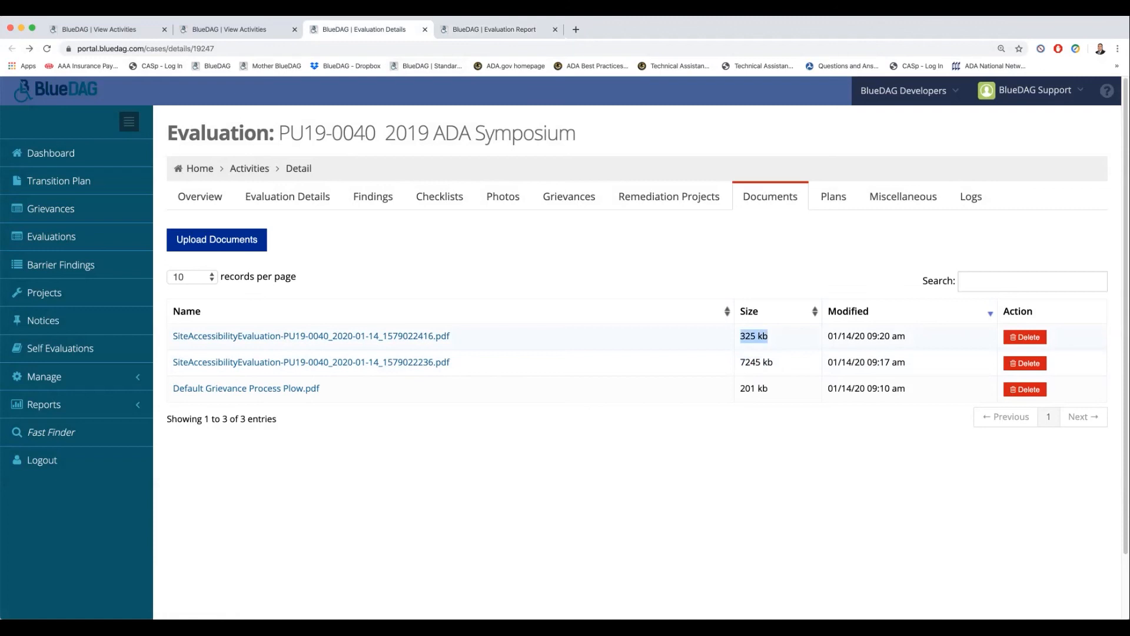
drag(867, 335, 905, 335)
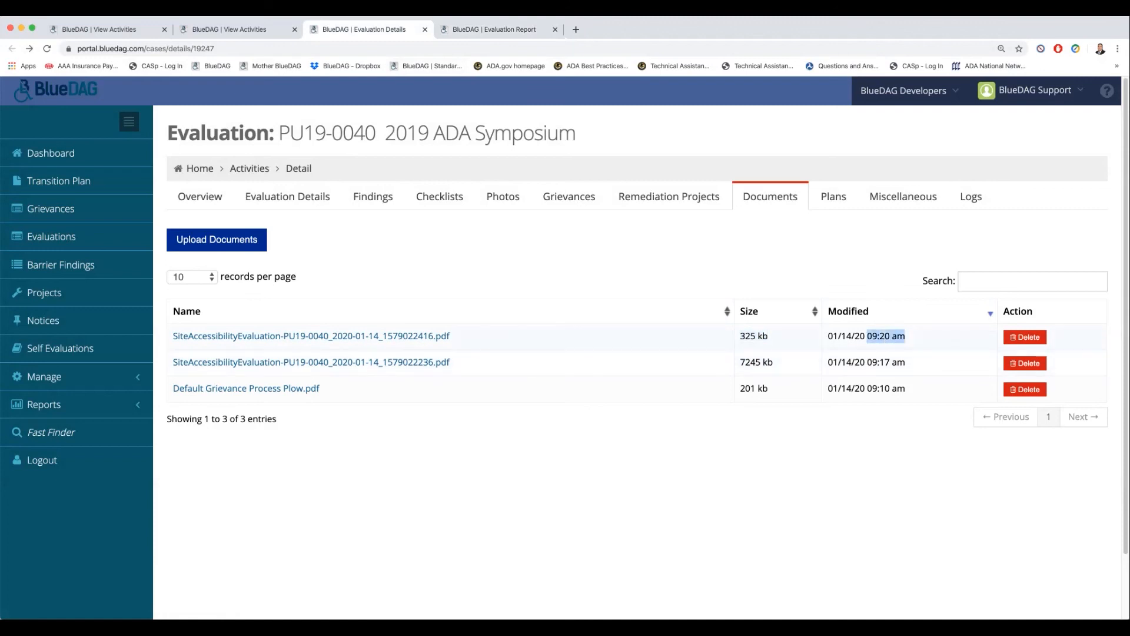
click(310, 336)
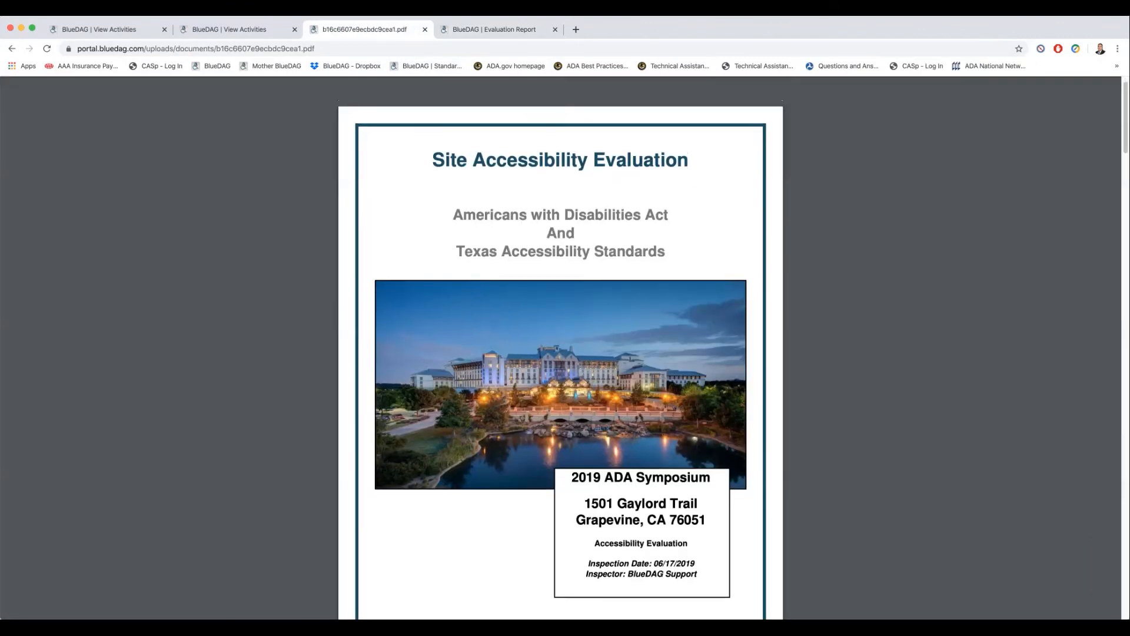
- Review the cover page and the tabular findings pages of the landscape report
scroll(560, 347, down, 6)
scroll(560, 348, down, 6)
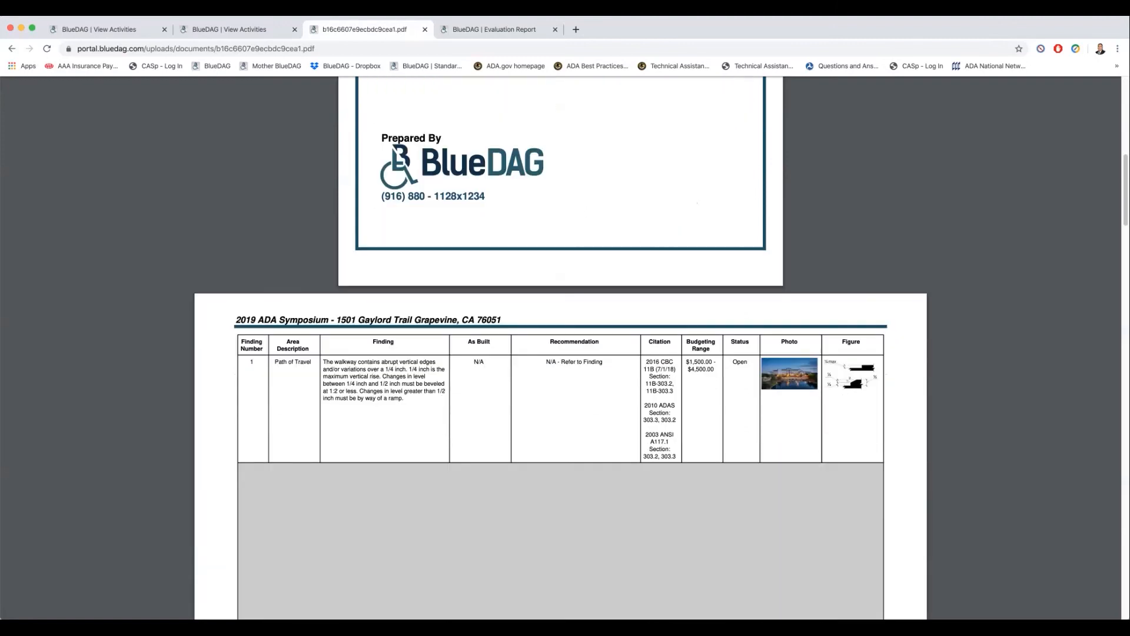
scroll(560, 347, down, 7)
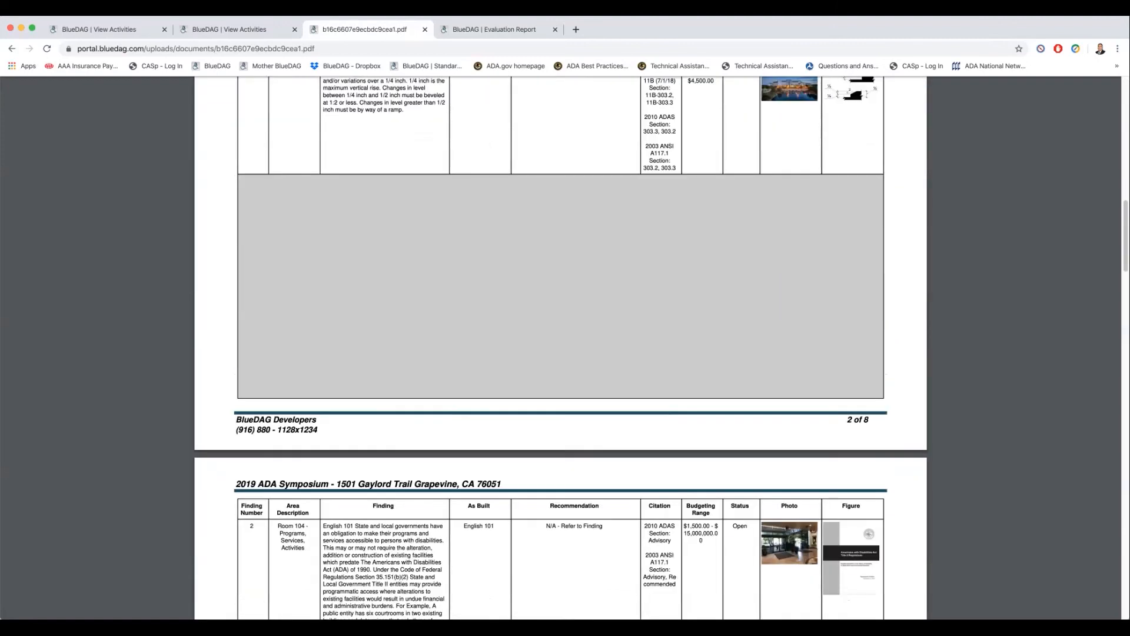
scroll(560, 347, down, 6)
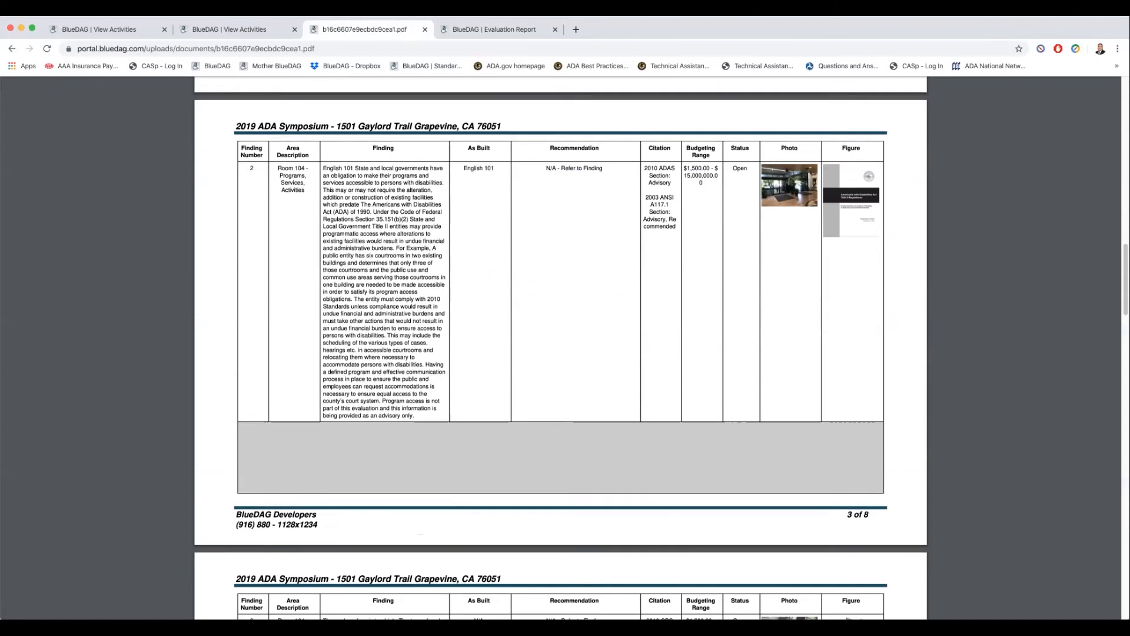
scroll(561, 347, down, 1)
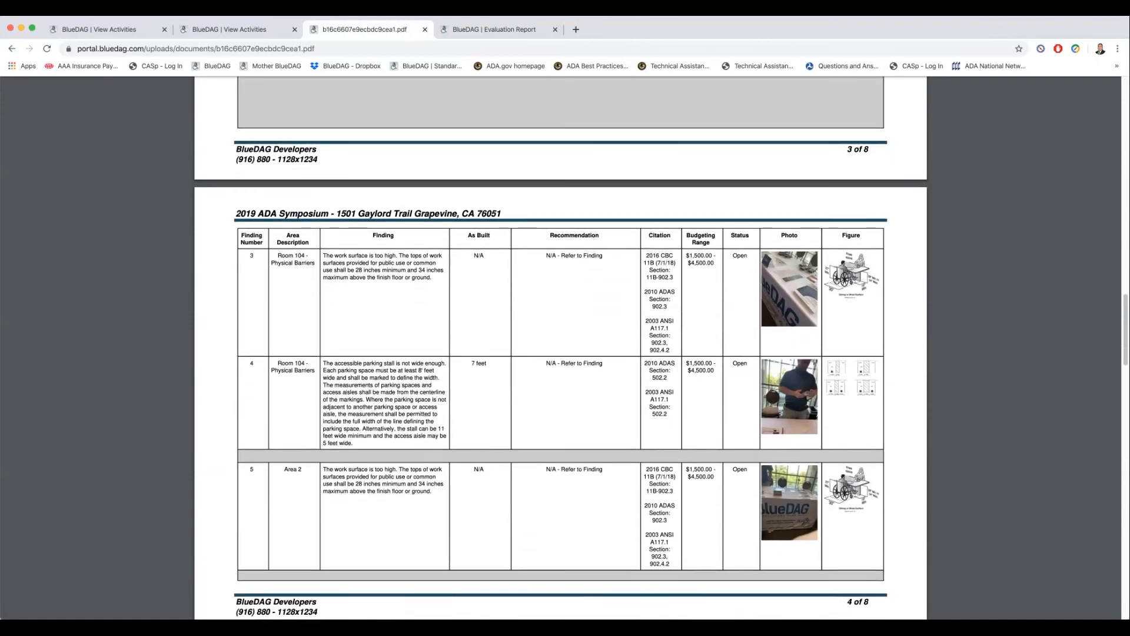